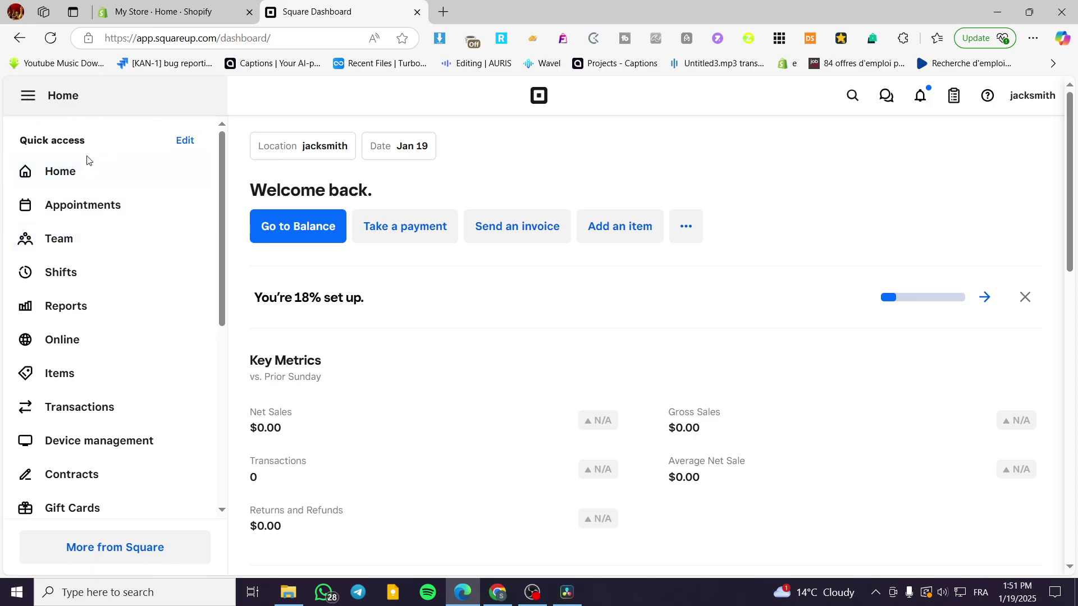
Open Account & Settings from the Settings menu
{"action": "scroll", "coordinate": [103, 157], "scroll_direction": "down", "scroll_amount": 6}
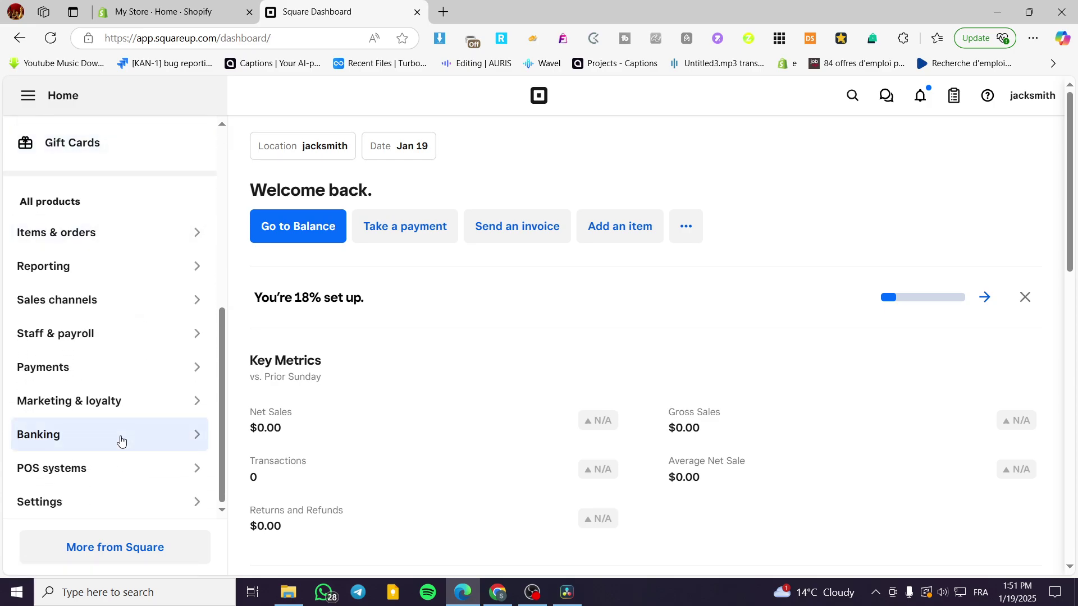
{"action": "left_click", "coordinate": [99, 502]}
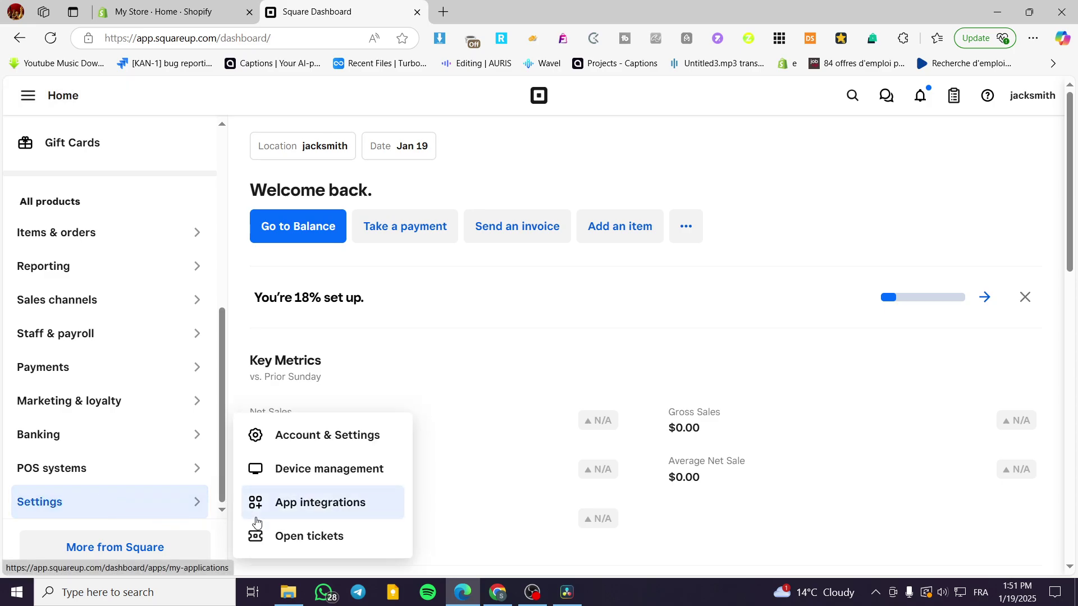
{"action": "left_click", "coordinate": [366, 445]}
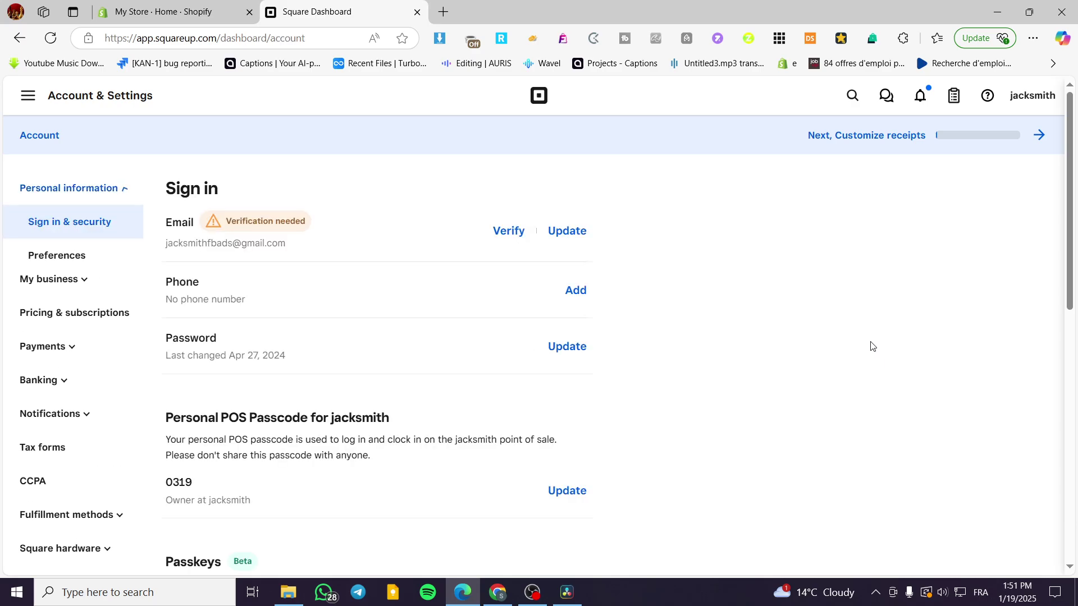
{"action": "scroll", "coordinate": [365, 296], "scroll_direction": "down", "scroll_amount": 2}
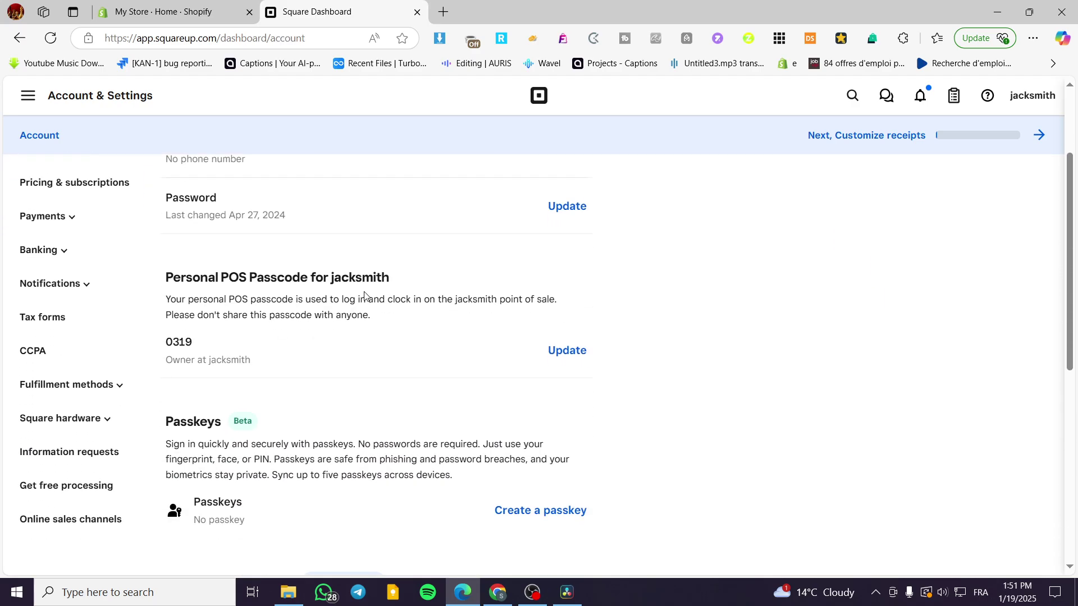
{"action": "scroll", "coordinate": [393, 288], "scroll_direction": "up", "scroll_amount": 1}
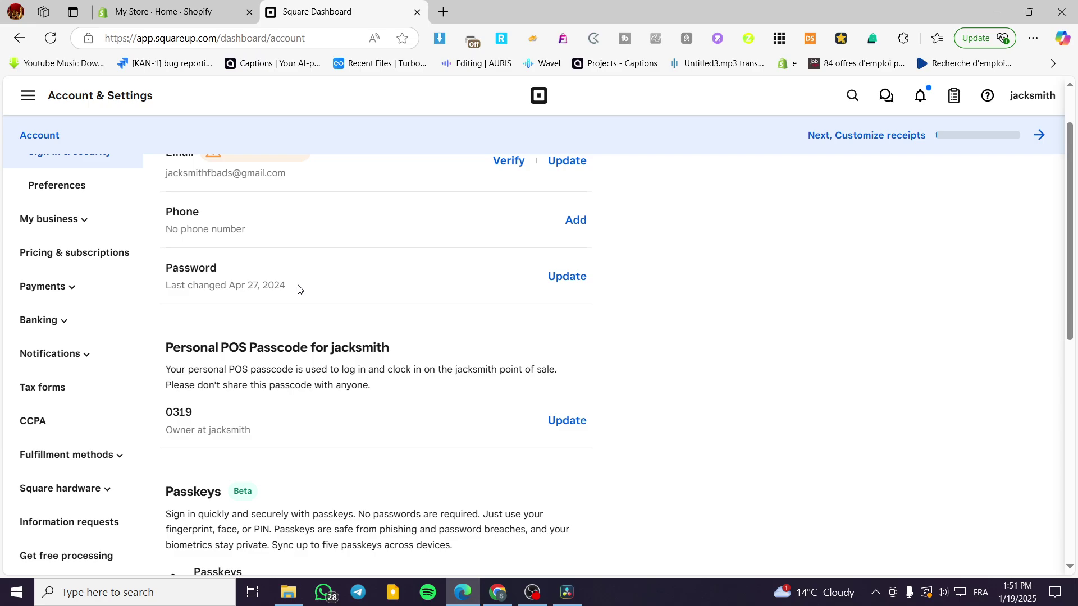
{"action": "scroll", "coordinate": [90, 213], "scroll_direction": "up", "scroll_amount": 1}
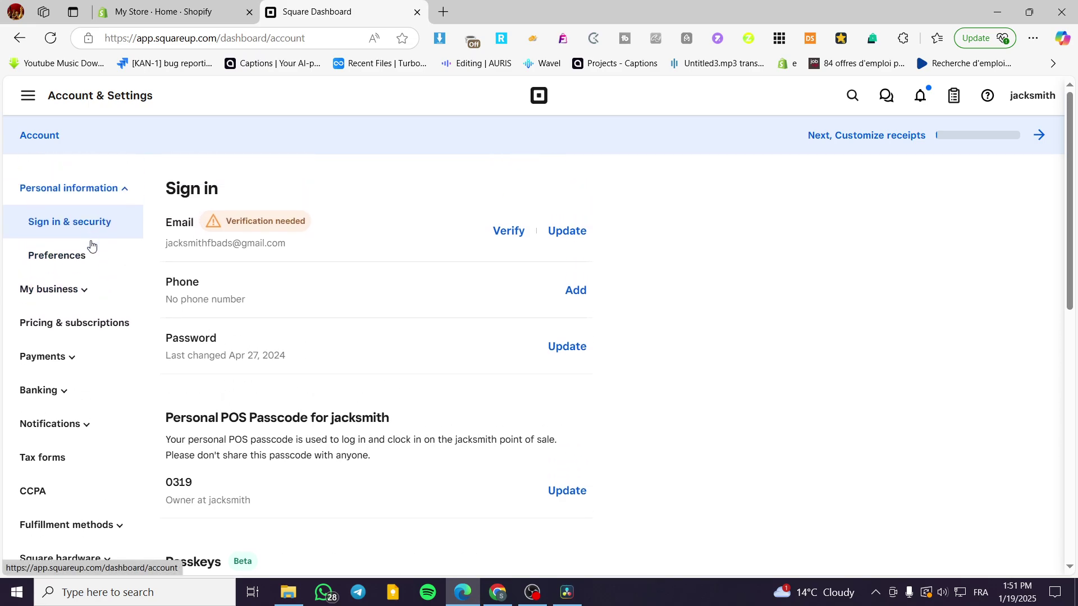
Expand the Payments group and open the Receipts settings page
{"action": "left_click", "coordinate": [85, 294]}
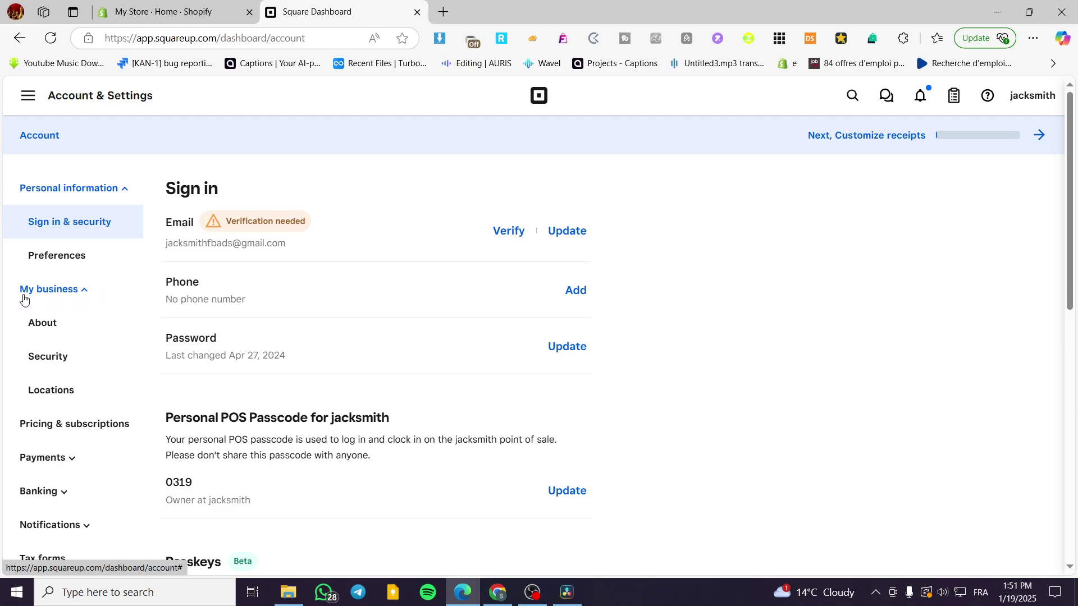
{"action": "left_click", "coordinate": [85, 292]}
{"action": "left_click", "coordinate": [76, 358]}
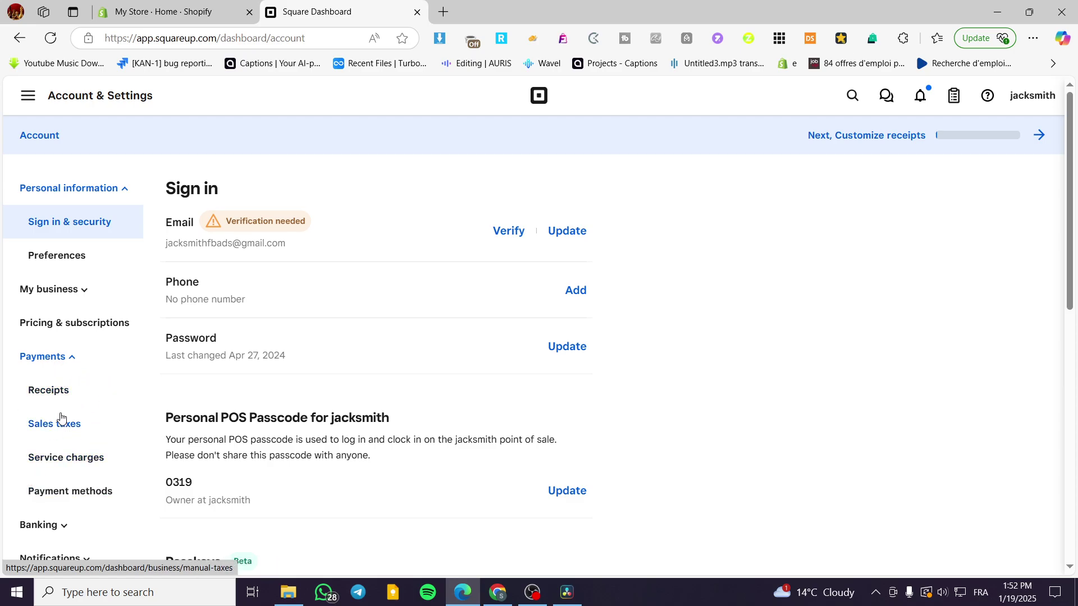
{"action": "scroll", "coordinate": [67, 393], "scroll_direction": "down", "scroll_amount": 1}
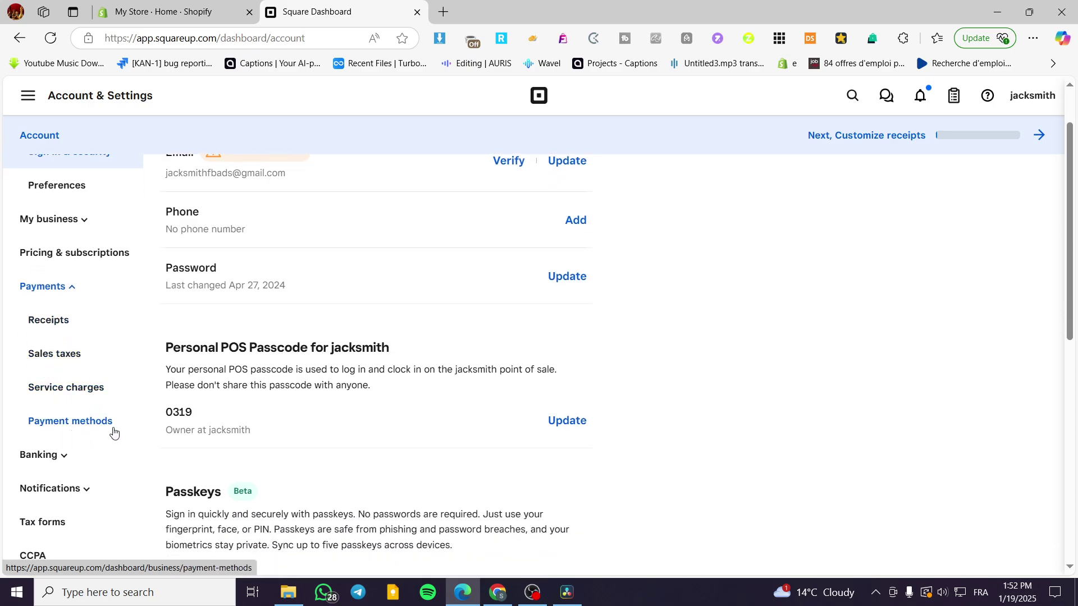
{"action": "left_click", "coordinate": [51, 337]}
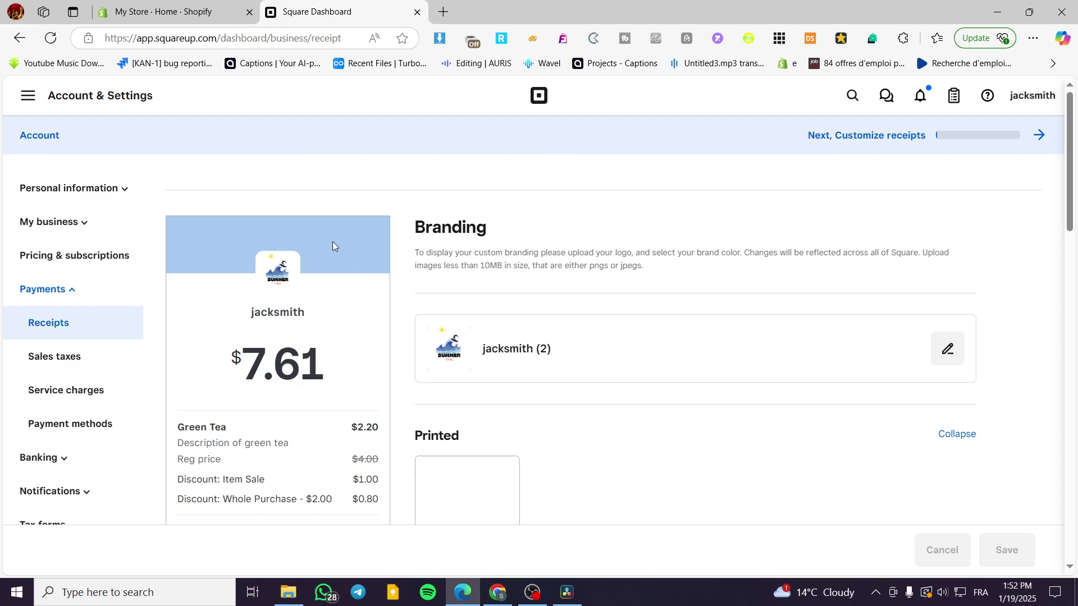
Review the Receipts page and open the options menu for the current Branding
{"action": "scroll", "coordinate": [405, 265], "scroll_direction": "down", "scroll_amount": 6}
{"action": "scroll", "coordinate": [349, 328], "scroll_direction": "down", "scroll_amount": 8}
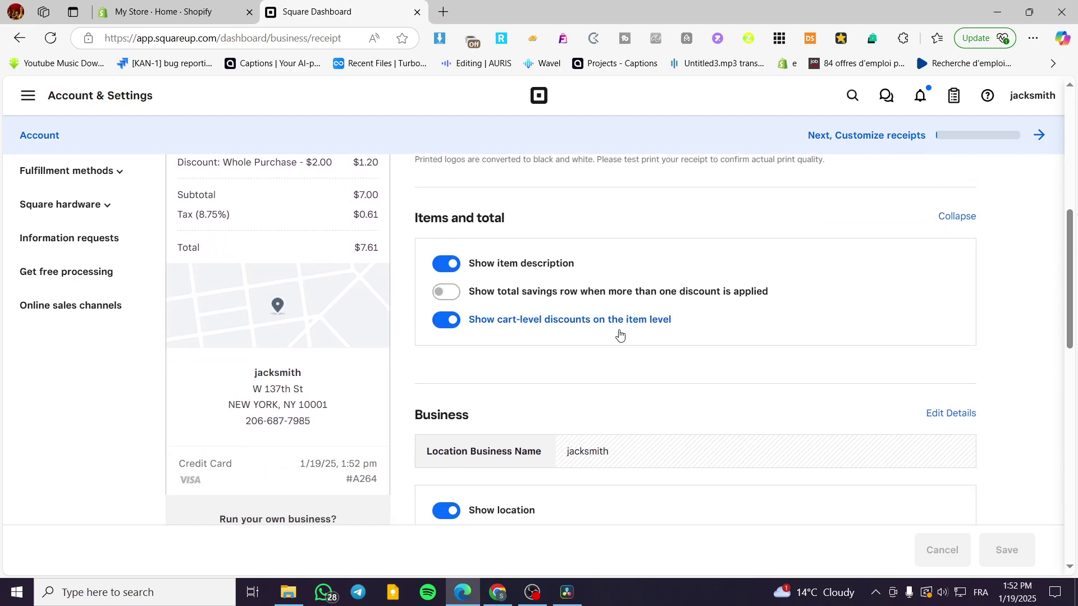
{"action": "scroll", "coordinate": [359, 339], "scroll_direction": "up", "scroll_amount": 8}
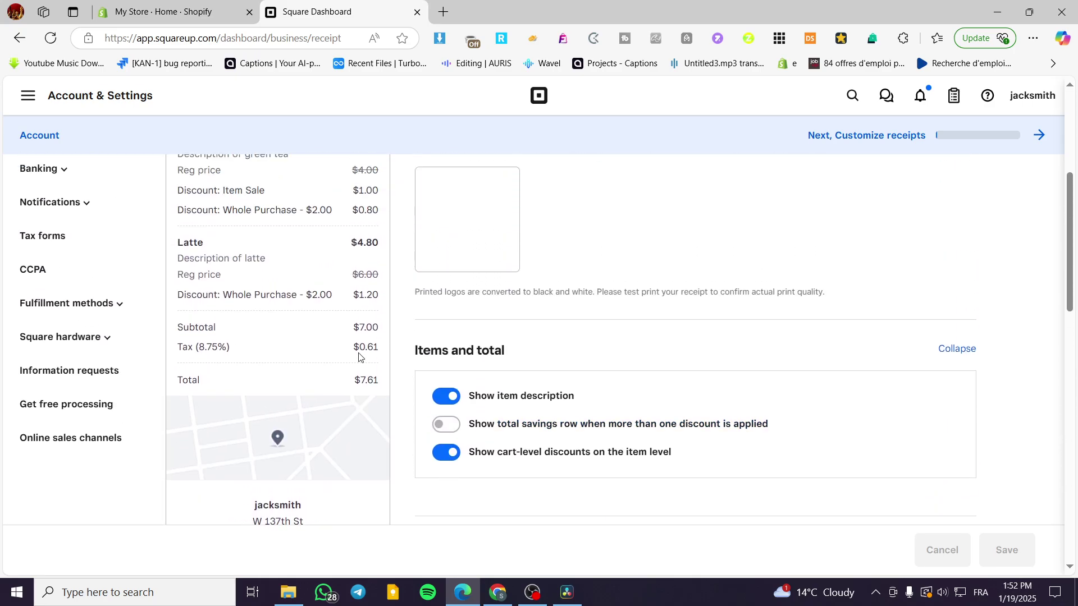
{"action": "scroll", "coordinate": [330, 308], "scroll_direction": "down", "scroll_amount": 7}
{"action": "scroll", "coordinate": [318, 390], "scroll_direction": "up", "scroll_amount": 10}
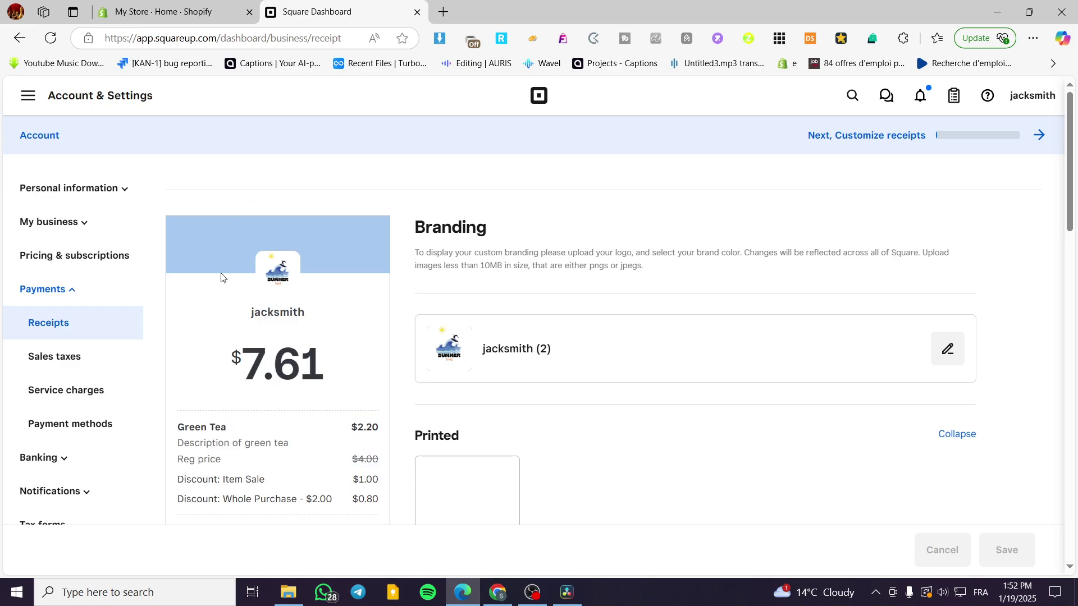
{"action": "triple_click", "coordinate": [311, 219]}
{"action": "scroll", "coordinate": [267, 399], "scroll_direction": "down", "scroll_amount": 1}
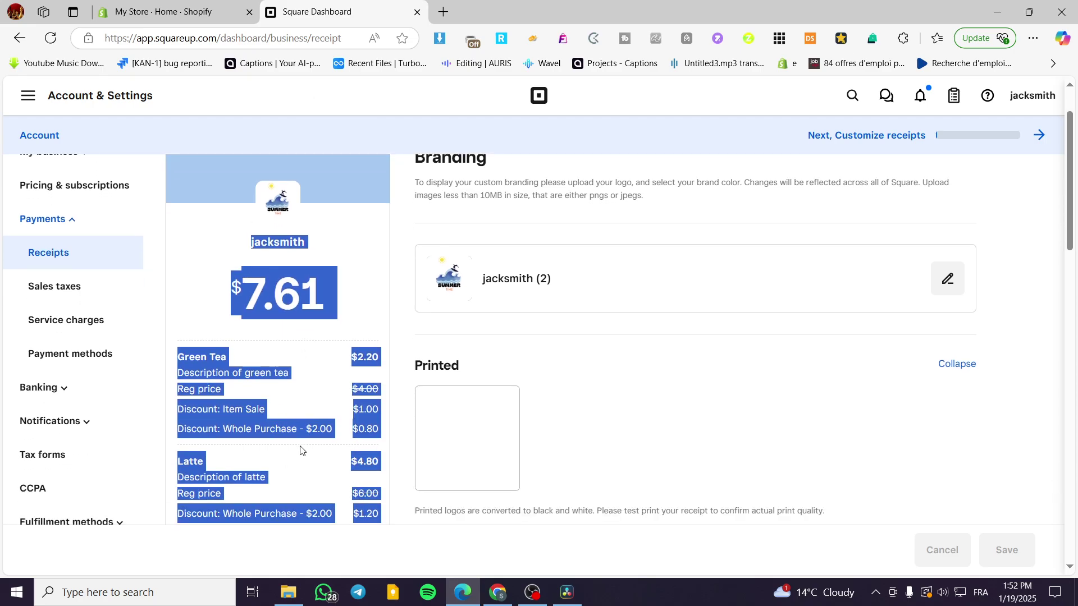
{"action": "scroll", "coordinate": [295, 421], "scroll_direction": "down", "scroll_amount": 4}
{"action": "scroll", "coordinate": [284, 449], "scroll_direction": "up", "scroll_amount": 5}
{"action": "left_click", "coordinate": [331, 217]}
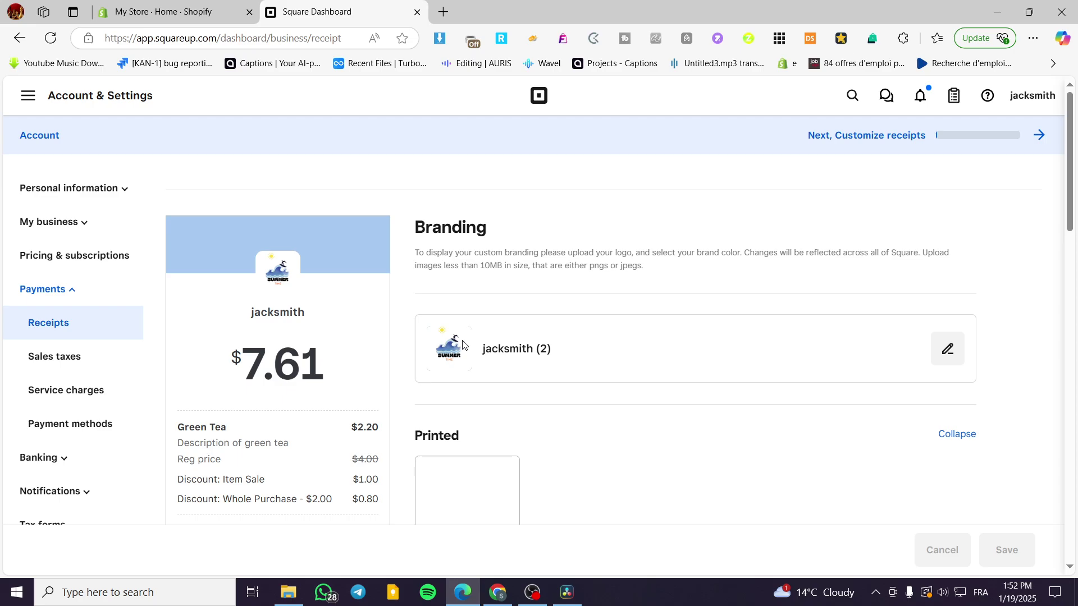
{"action": "left_click", "coordinate": [948, 353]}
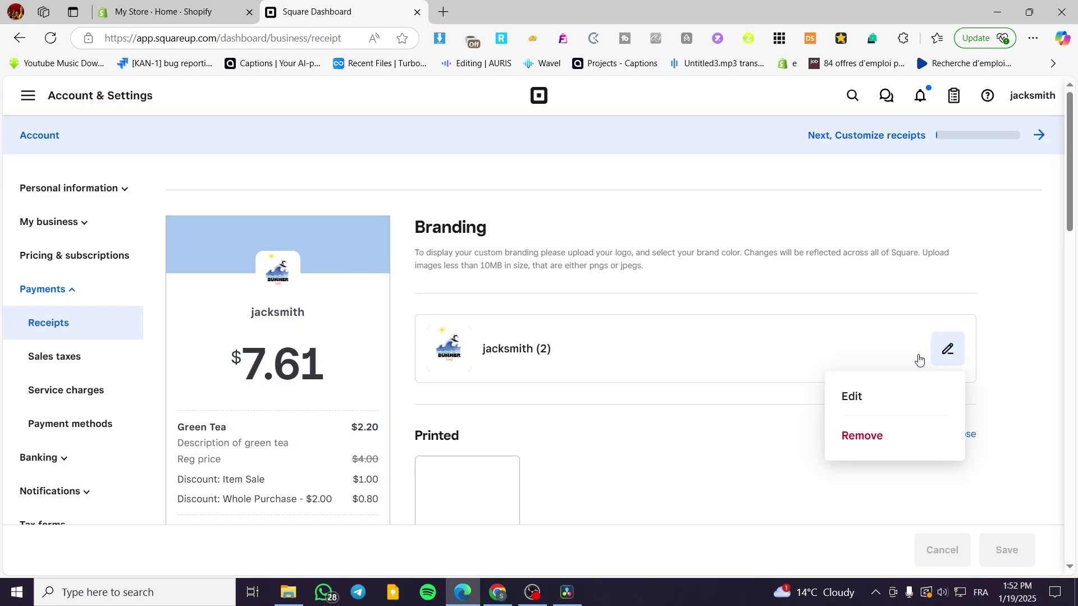
Reopen the Add branding editor and change the brand colour to magenta #f13ee7
{"action": "left_click", "coordinate": [884, 400]}
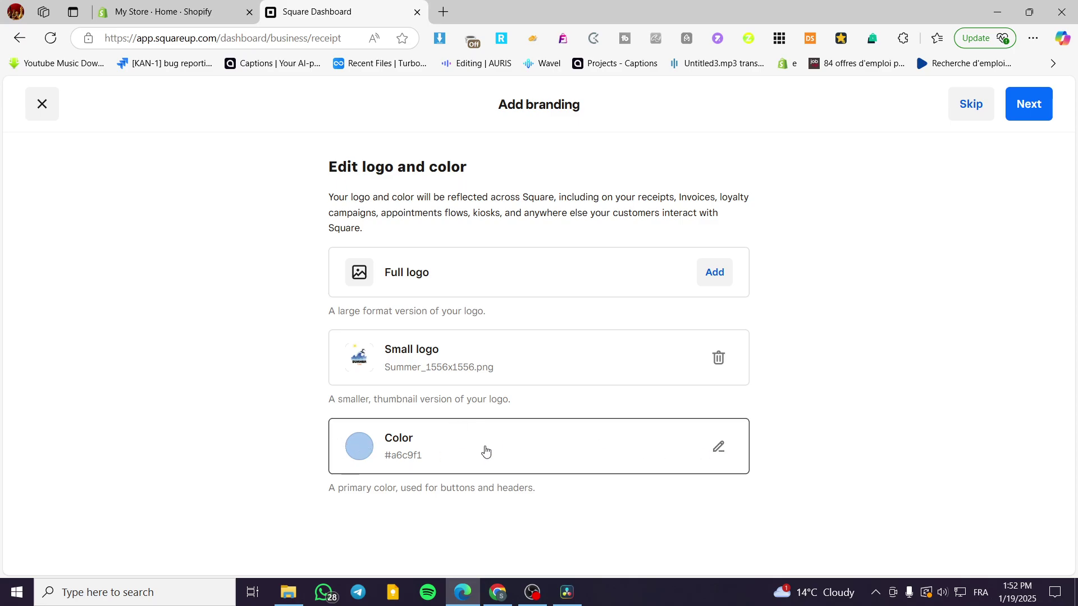
{"action": "left_click", "coordinate": [49, 108]}
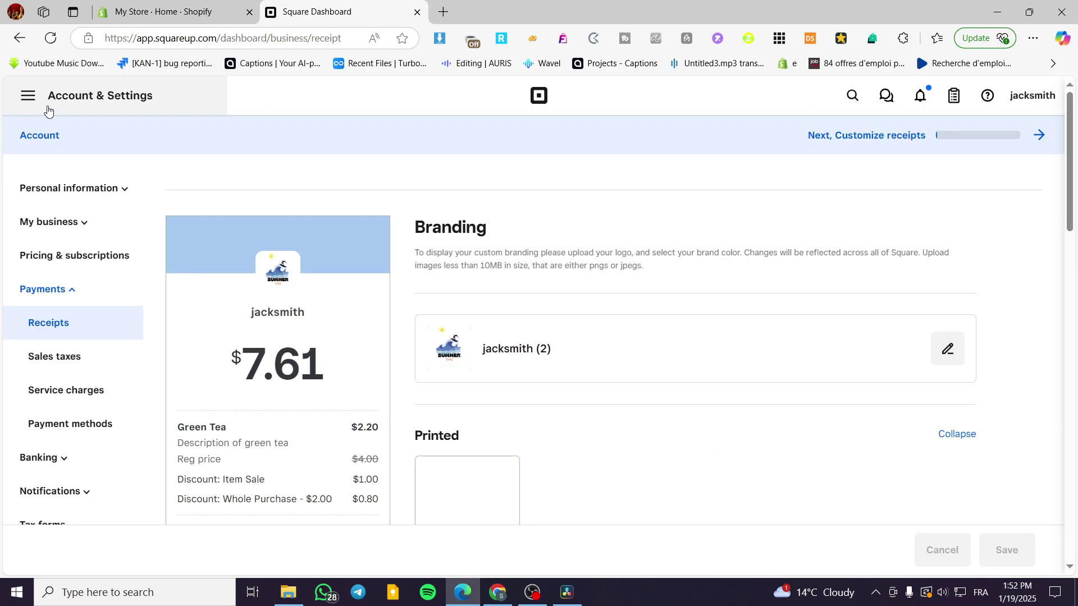
{"action": "left_click", "coordinate": [933, 356]}
{"action": "left_click", "coordinate": [874, 387]}
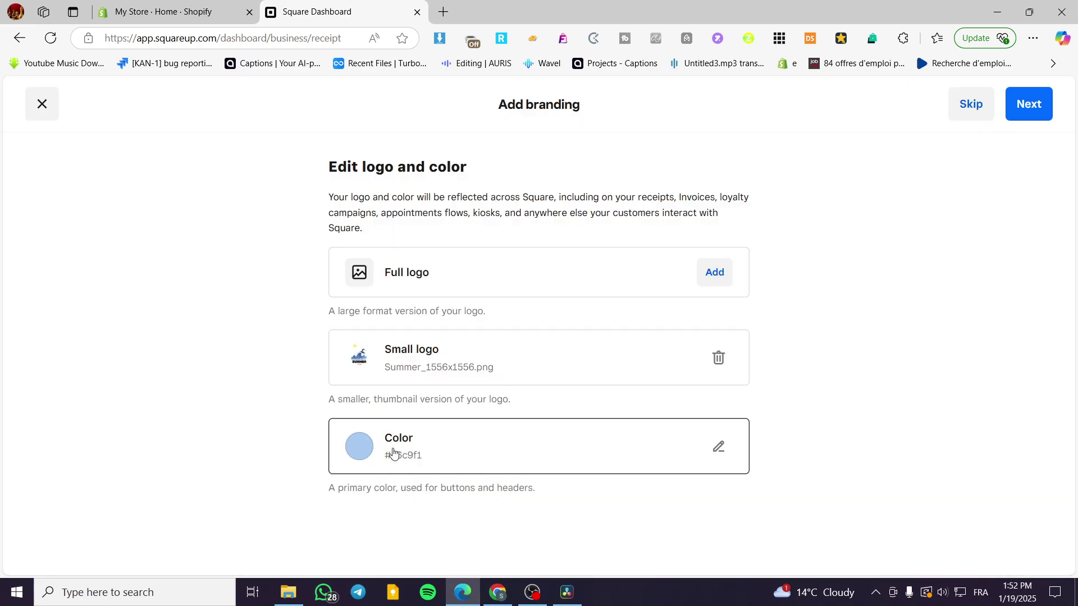
{"action": "left_click", "coordinate": [719, 448]}
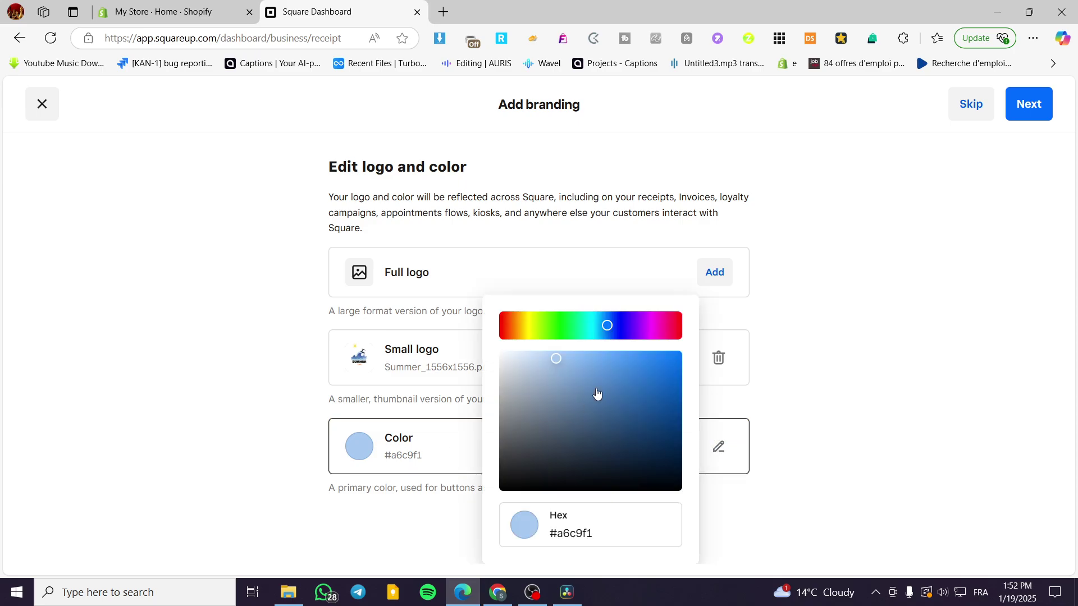
{"action": "left_click", "coordinate": [653, 326]}
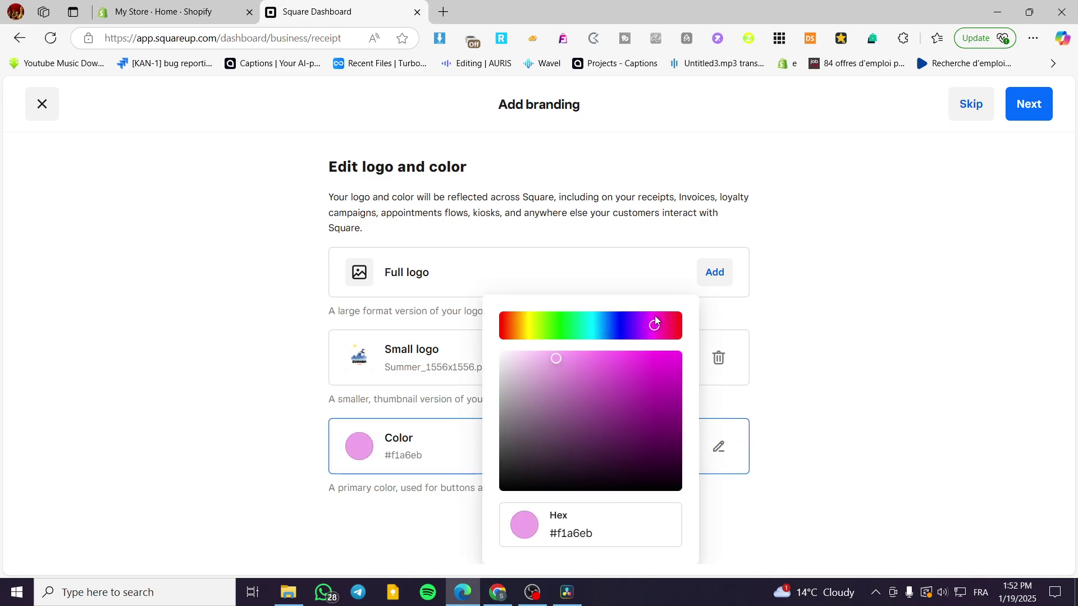
{"action": "left_click", "coordinate": [636, 359]}
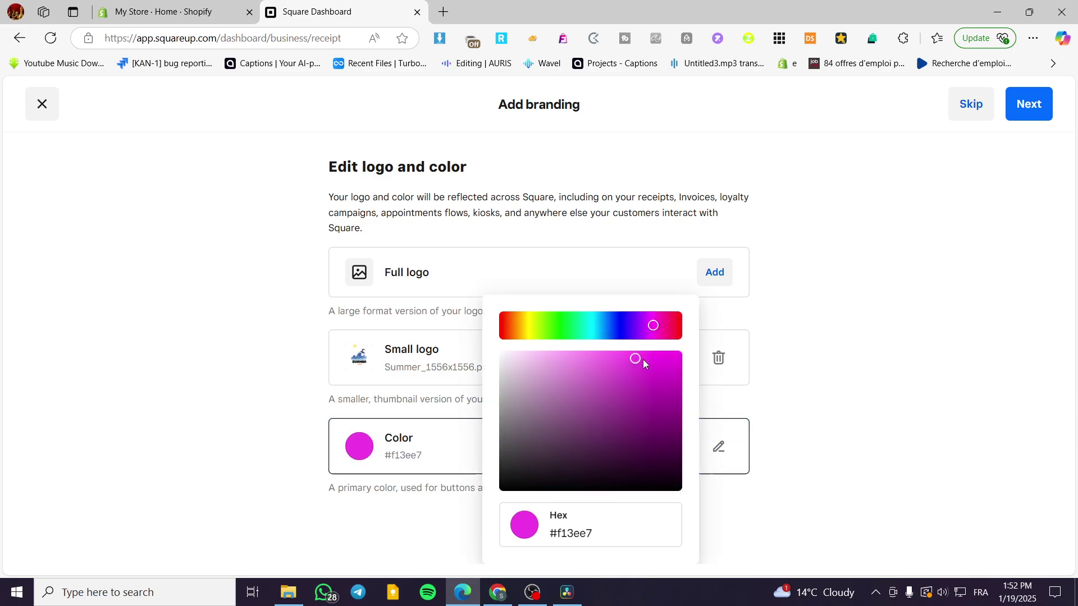
Move to the preview, set the brand colour to light blue #5aabfb, and view Point of Sale
{"action": "left_click", "coordinate": [1042, 112]}
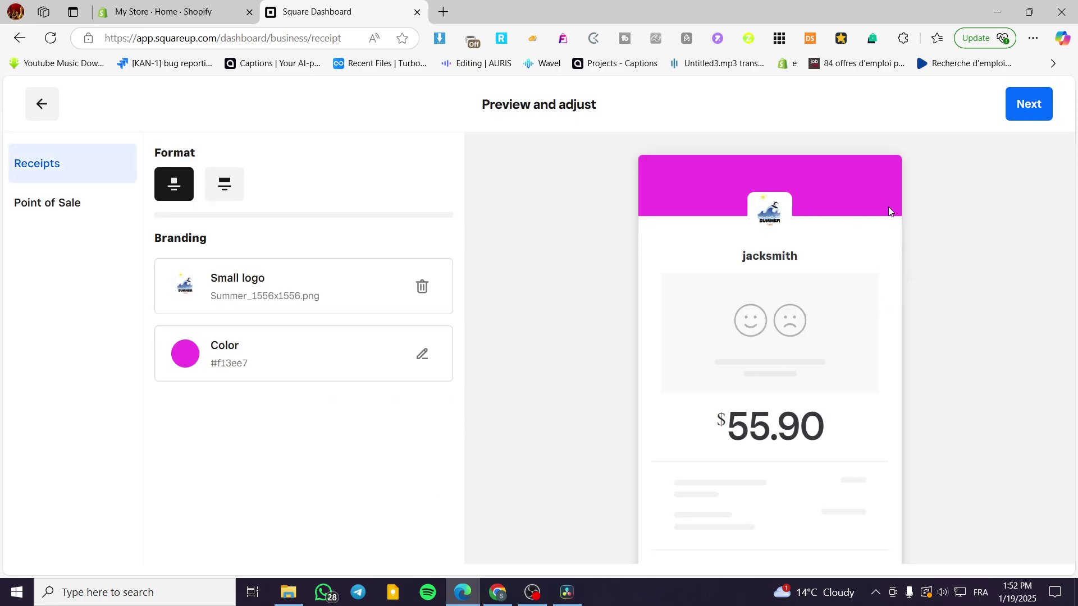
{"action": "left_click", "coordinate": [437, 362]}
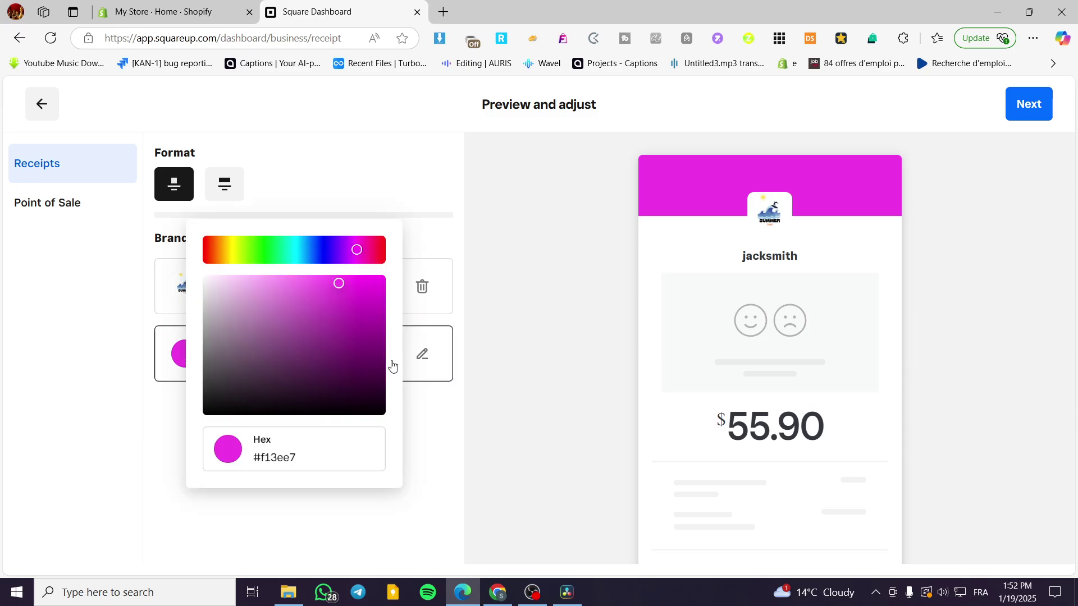
{"action": "left_click", "coordinate": [310, 250]}
{"action": "left_click", "coordinate": [348, 286]}
{"action": "left_click_drag", "start_coordinate": [349, 287], "coordinate": [320, 277]}
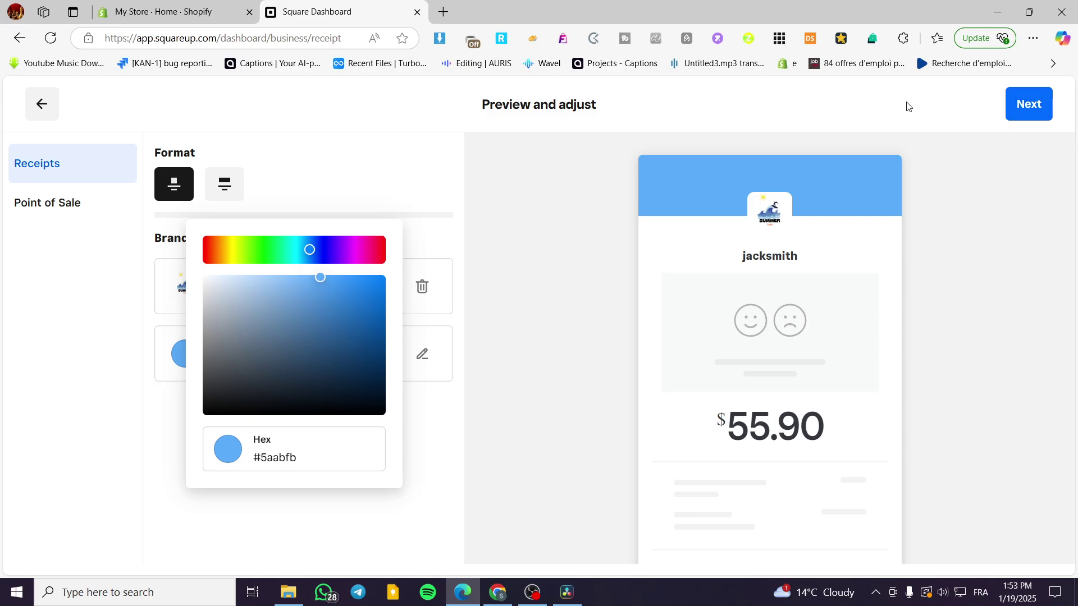
{"action": "left_click", "coordinate": [70, 207]}
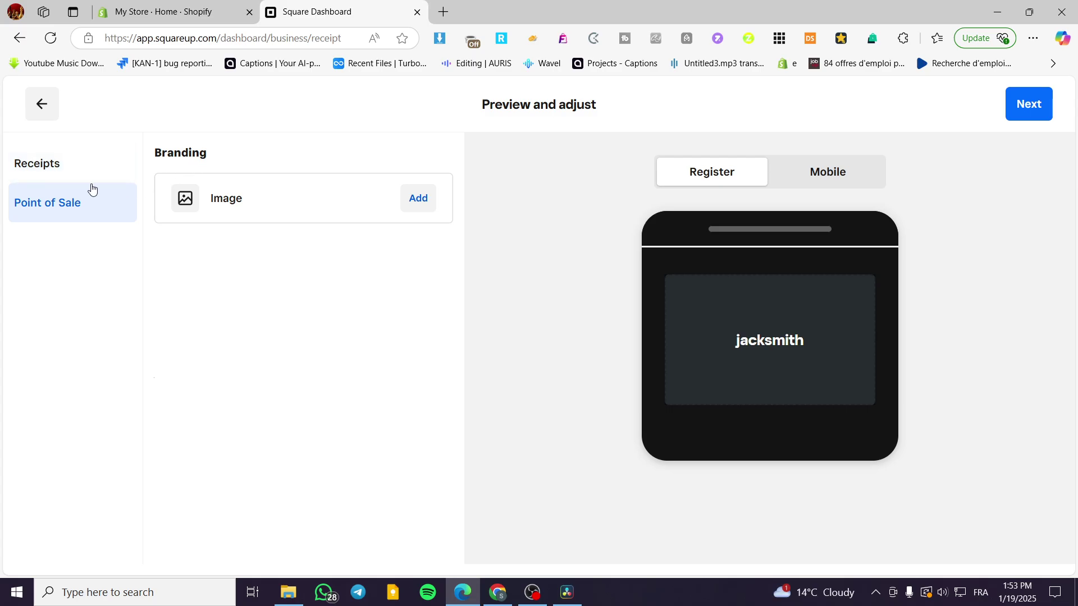
Compare the small-logo and full-logo receipt formats, leaving full-logo selected
{"action": "left_click", "coordinate": [53, 177]}
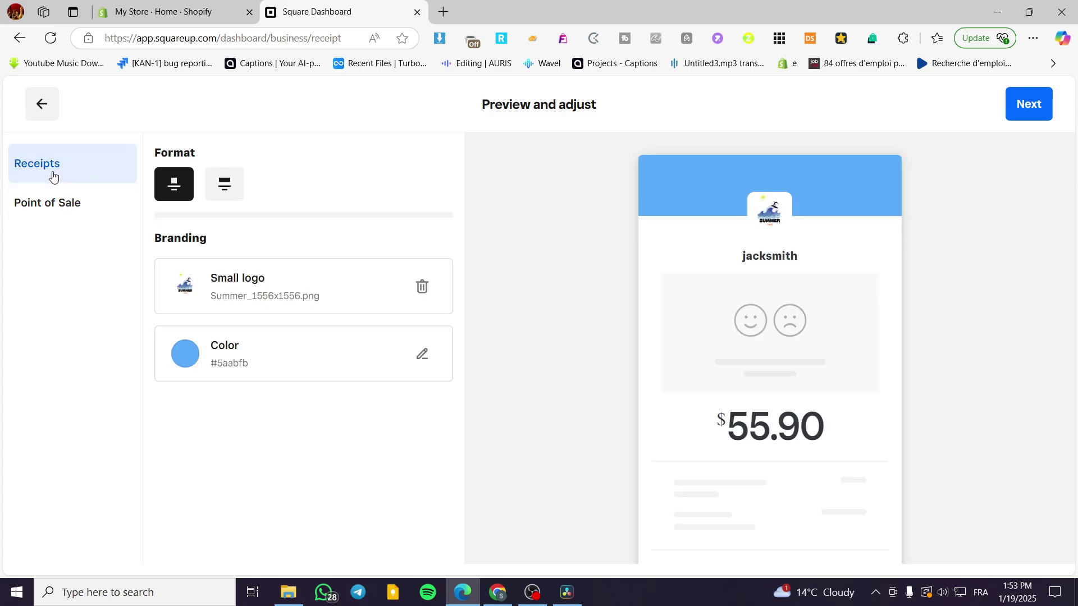
{"action": "left_click", "coordinate": [217, 190]}
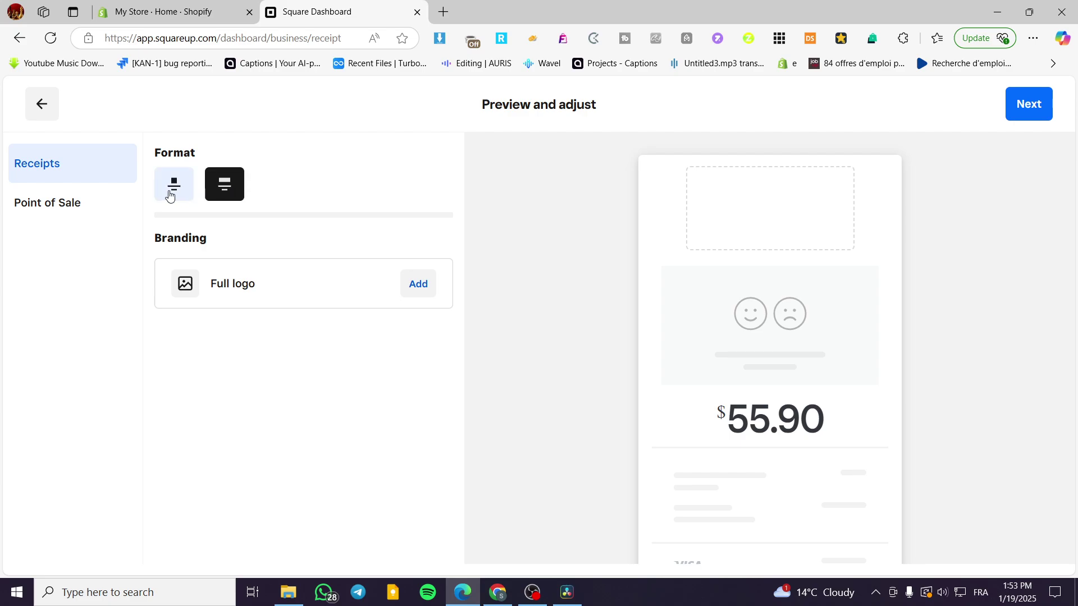
{"action": "left_click", "coordinate": [173, 187]}
{"action": "left_click", "coordinate": [213, 190]}
{"action": "left_click", "coordinate": [173, 183]}
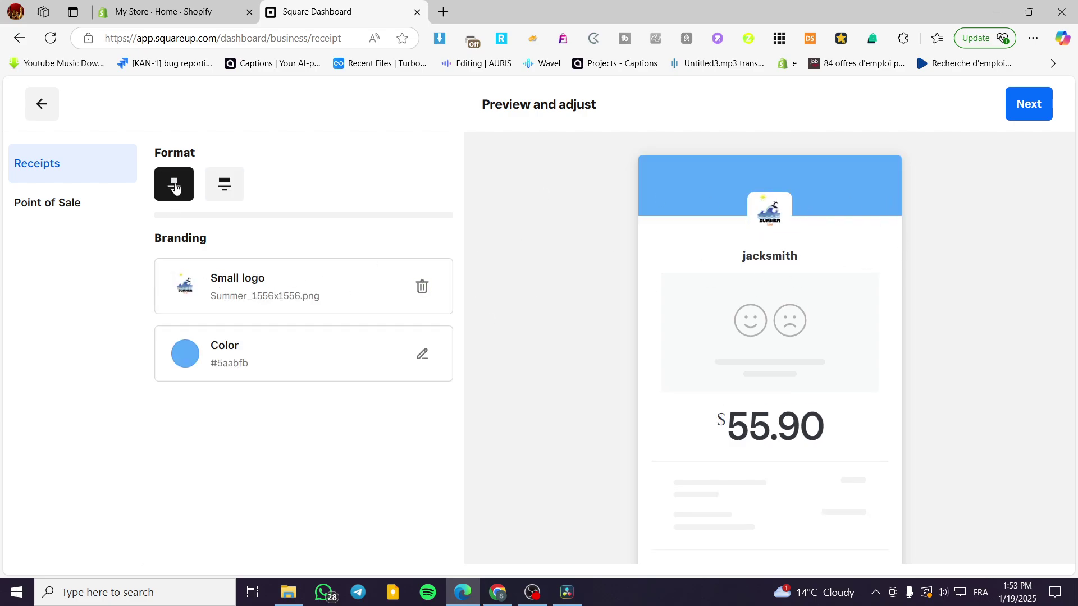
{"action": "left_click", "coordinate": [224, 184]}
{"action": "left_click", "coordinate": [171, 186]}
{"action": "left_click", "coordinate": [224, 185]}
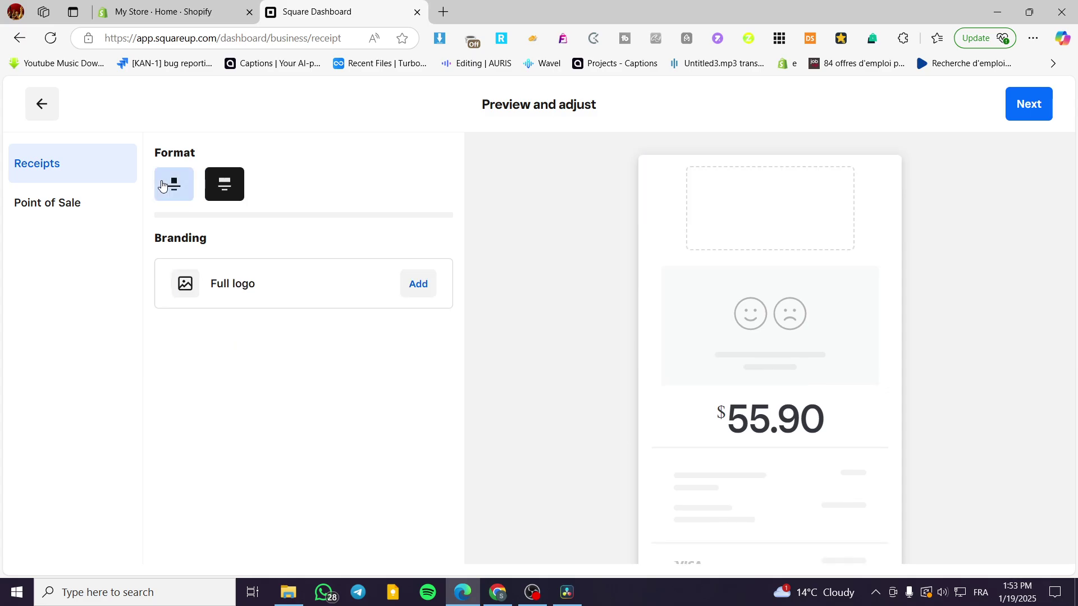
Choose the Small logo format and publish the branding to the store's location
{"action": "left_click", "coordinate": [163, 186]}
{"action": "left_click", "coordinate": [1027, 104]}
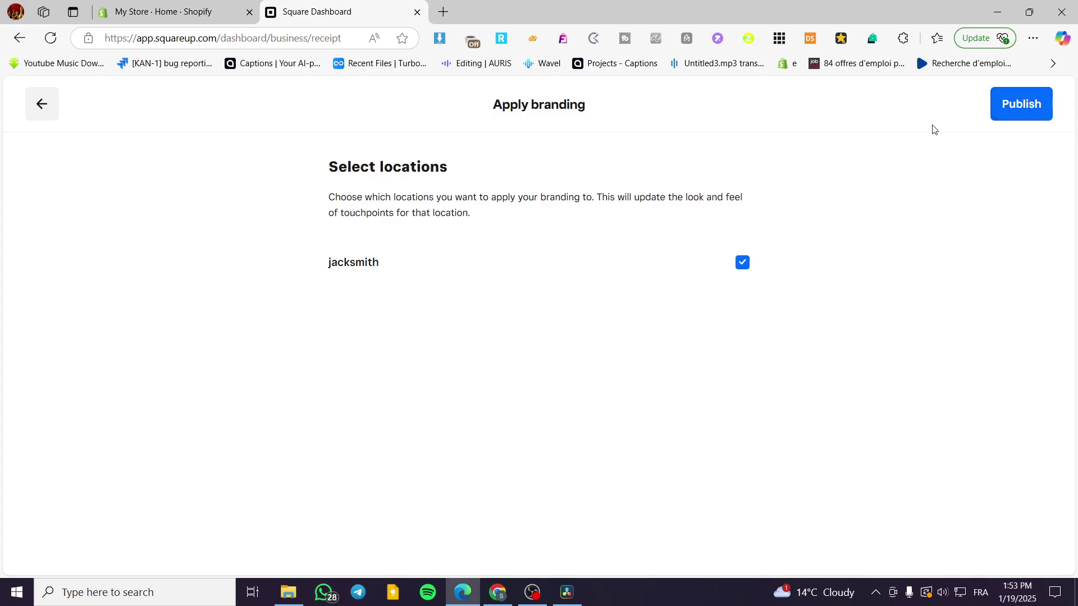
{"action": "left_click", "coordinate": [1010, 109]}
Review the updated Receipts settings showing the blue-header receipt preview
{"action": "scroll", "coordinate": [464, 383], "scroll_direction": "down", "scroll_amount": 3}
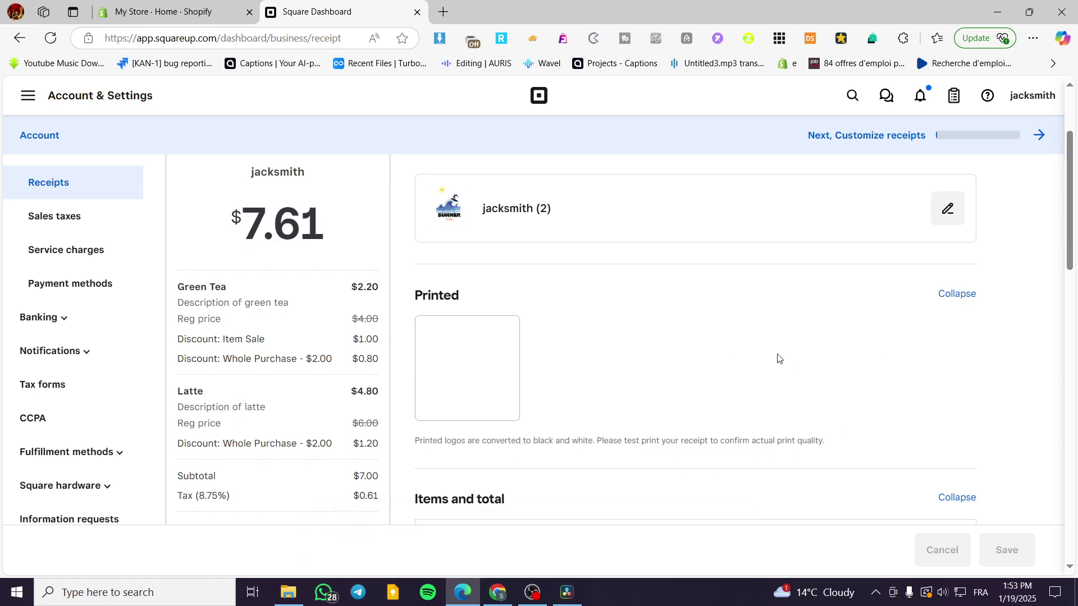
{"action": "scroll", "coordinate": [594, 419], "scroll_direction": "up", "scroll_amount": 3}
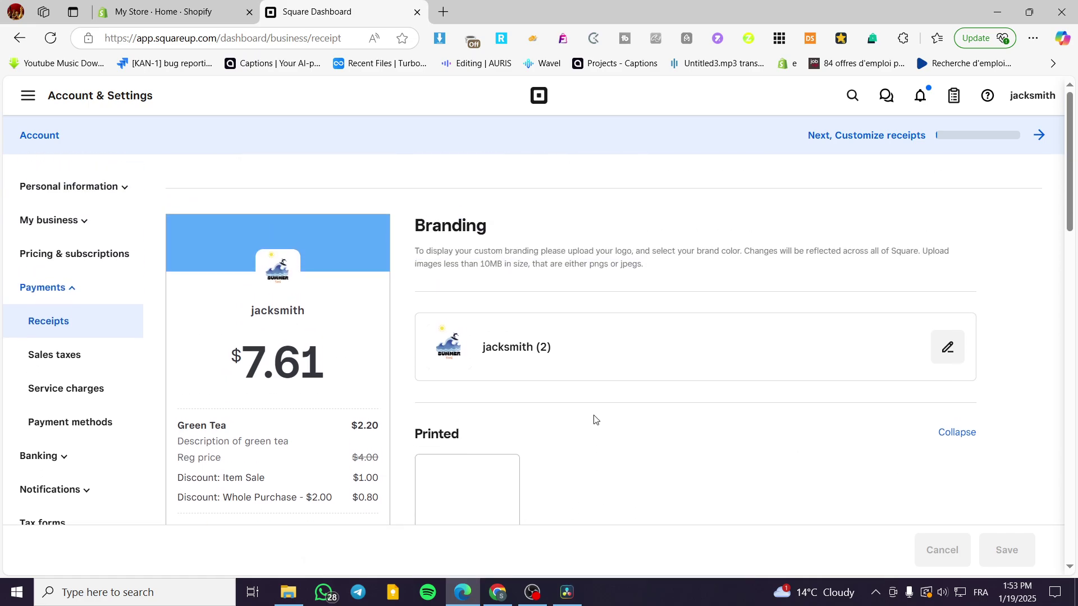
{"action": "scroll", "coordinate": [589, 424], "scroll_direction": "down", "scroll_amount": 4}
{"action": "scroll", "coordinate": [507, 370], "scroll_direction": "up", "scroll_amount": 3}
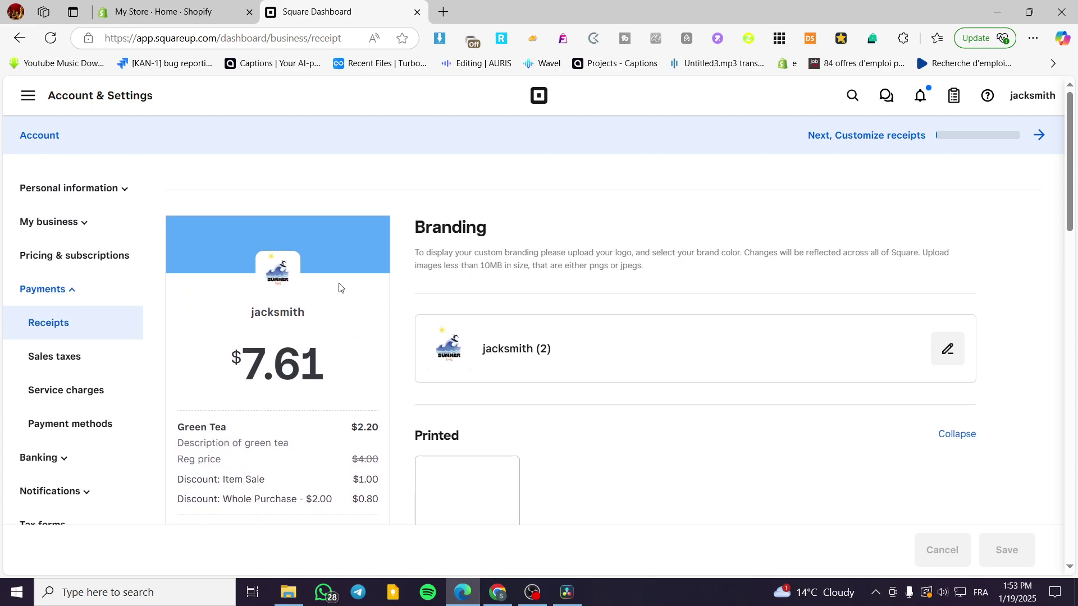
{"action": "scroll", "coordinate": [513, 425], "scroll_direction": "down", "scroll_amount": 5}
{"action": "left_click_drag", "start_coordinate": [416, 301], "coordinate": [827, 306]}
{"action": "scroll", "coordinate": [371, 422], "scroll_direction": "up", "scroll_amount": 5}
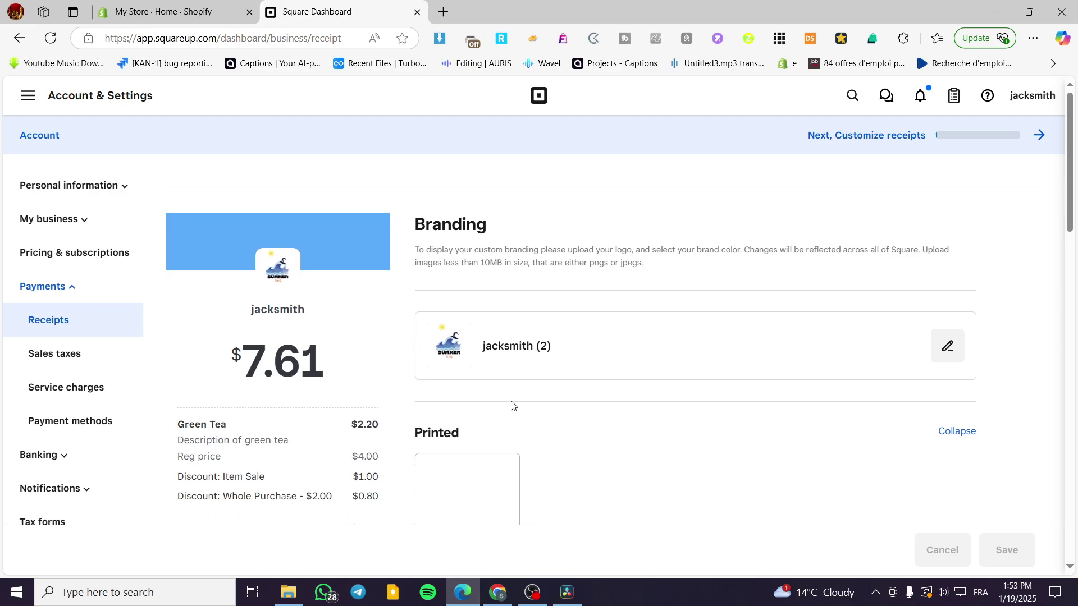
{"action": "scroll", "coordinate": [510, 405], "scroll_direction": "down", "scroll_amount": 3}
{"action": "scroll", "coordinate": [261, 369], "scroll_direction": "up", "scroll_amount": 3}
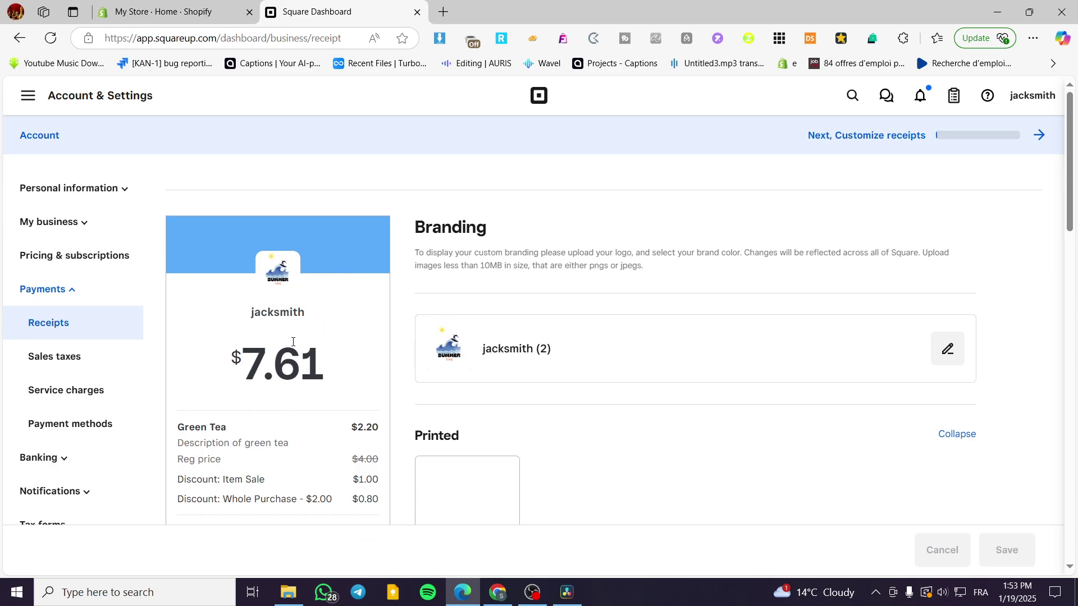
{"action": "scroll", "coordinate": [356, 303], "scroll_direction": "down", "scroll_amount": 3}
{"action": "scroll", "coordinate": [715, 378], "scroll_direction": "up", "scroll_amount": 1}
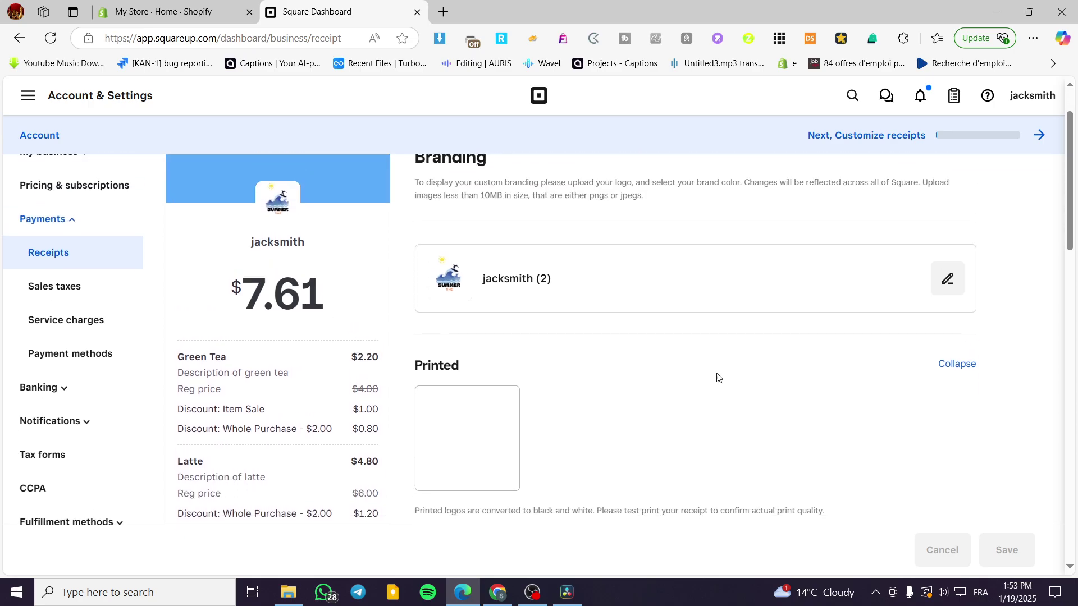
{"action": "scroll", "coordinate": [747, 371], "scroll_direction": "down", "scroll_amount": 4}
{"action": "scroll", "coordinate": [748, 372], "scroll_direction": "down", "scroll_amount": 1}
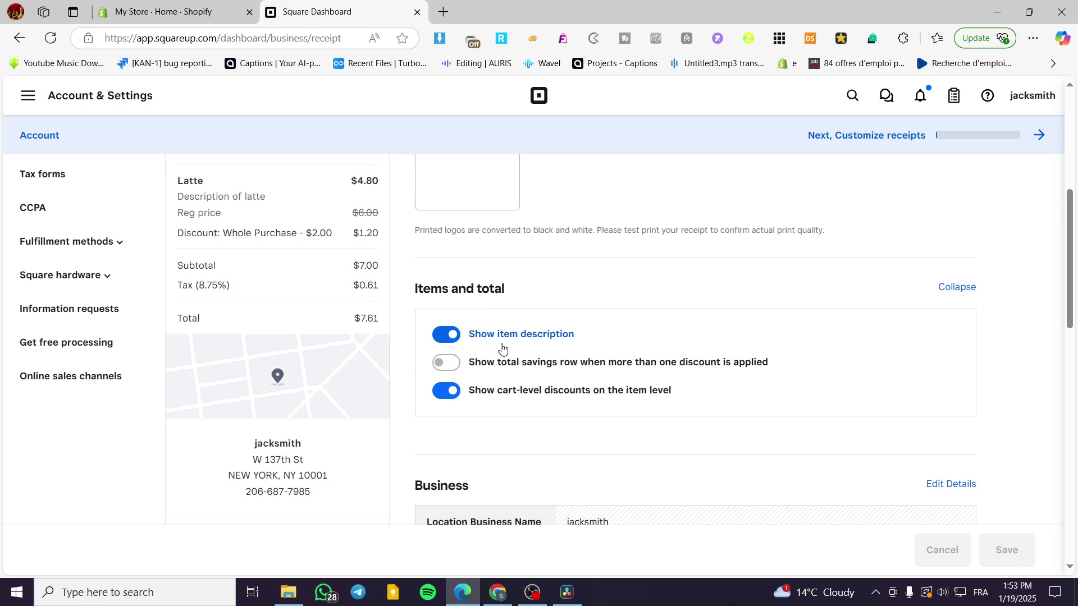
{"action": "scroll", "coordinate": [531, 344], "scroll_direction": "up", "scroll_amount": 5}
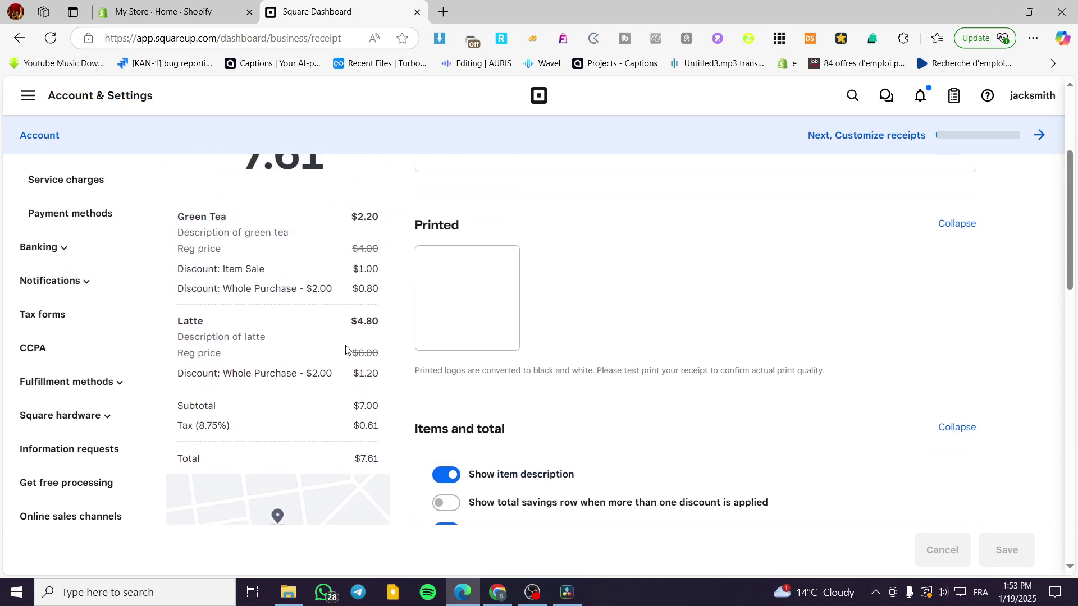
{"action": "scroll", "coordinate": [262, 369], "scroll_direction": "down", "scroll_amount": 5}
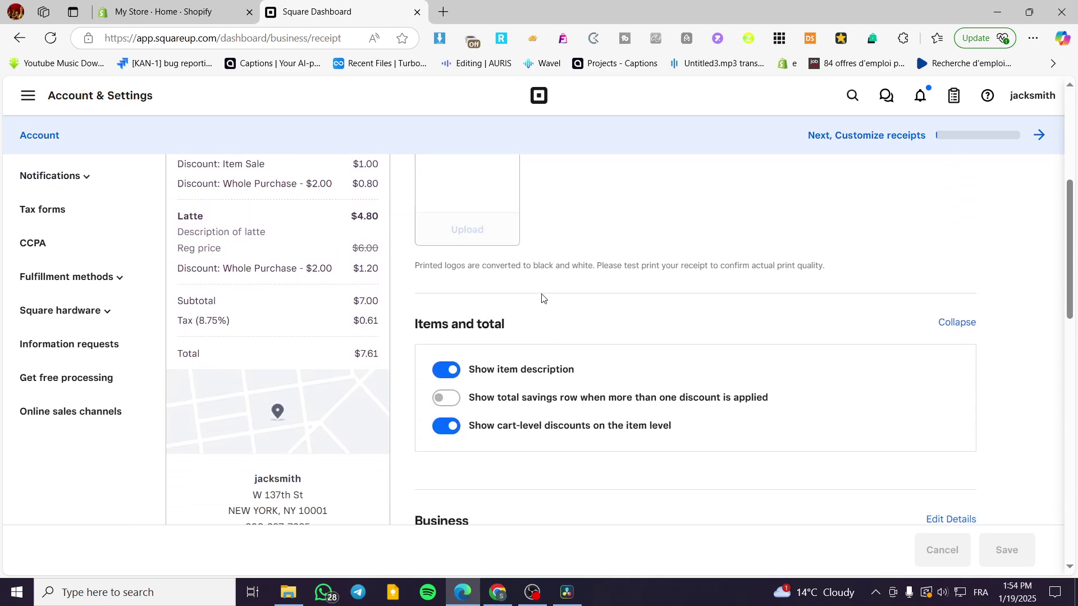
{"action": "right_click", "coordinate": [454, 335]}
{"action": "left_click", "coordinate": [427, 306]}
{"action": "scroll", "coordinate": [366, 335], "scroll_direction": "up", "scroll_amount": 3}
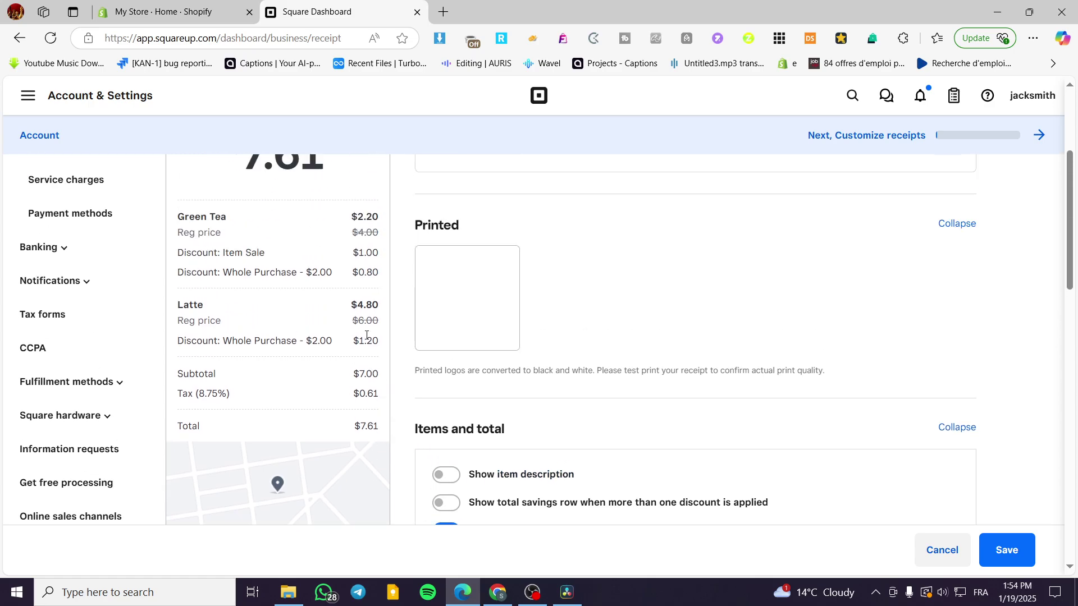
{"action": "left_click", "coordinate": [447, 475]}
{"action": "left_click", "coordinate": [449, 476]}
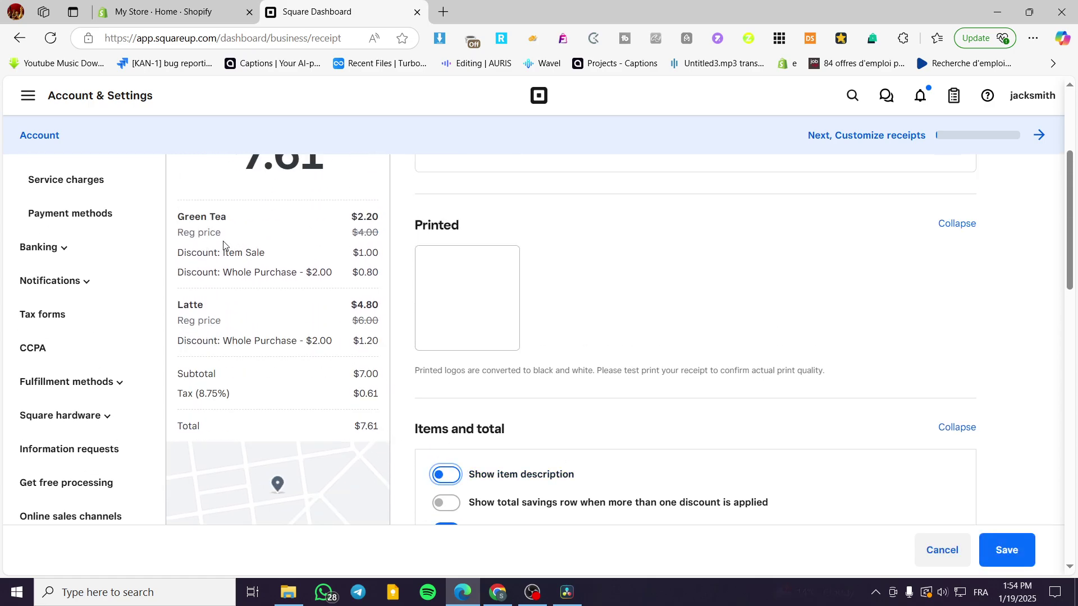
{"action": "left_click", "coordinate": [450, 477]}
{"action": "scroll", "coordinate": [487, 444], "scroll_direction": "down", "scroll_amount": 1}
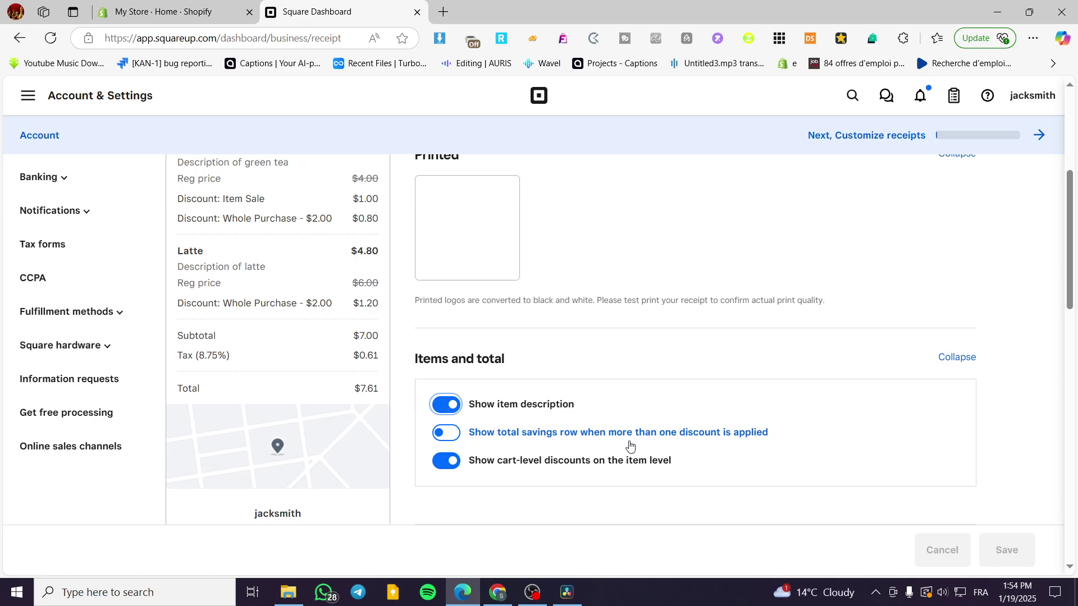
{"action": "scroll", "coordinate": [618, 424], "scroll_direction": "down", "scroll_amount": 1}
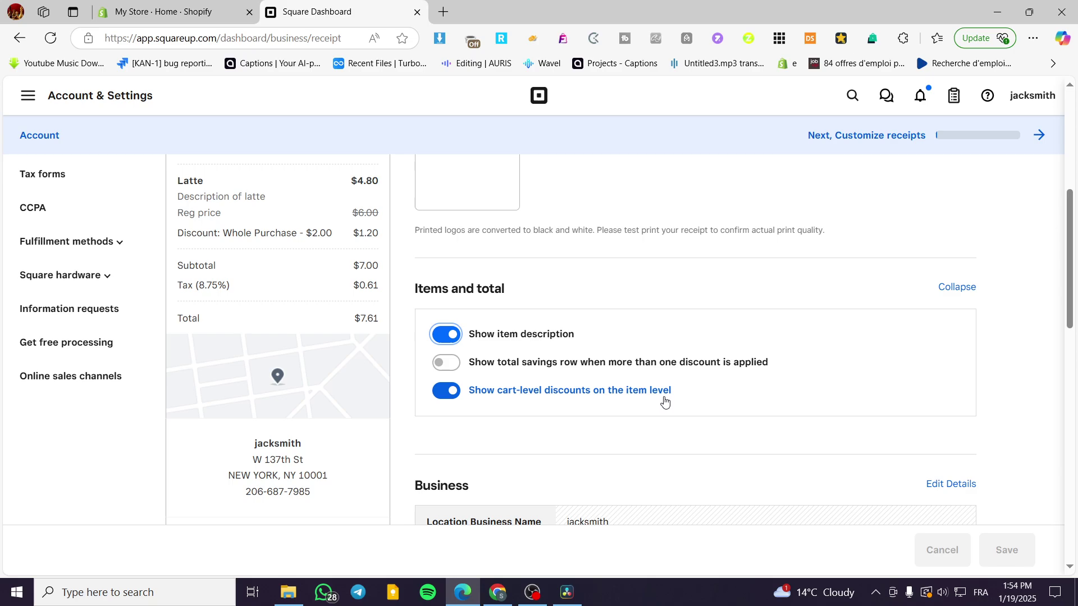
{"action": "scroll", "coordinate": [604, 416], "scroll_direction": "down", "scroll_amount": 5}
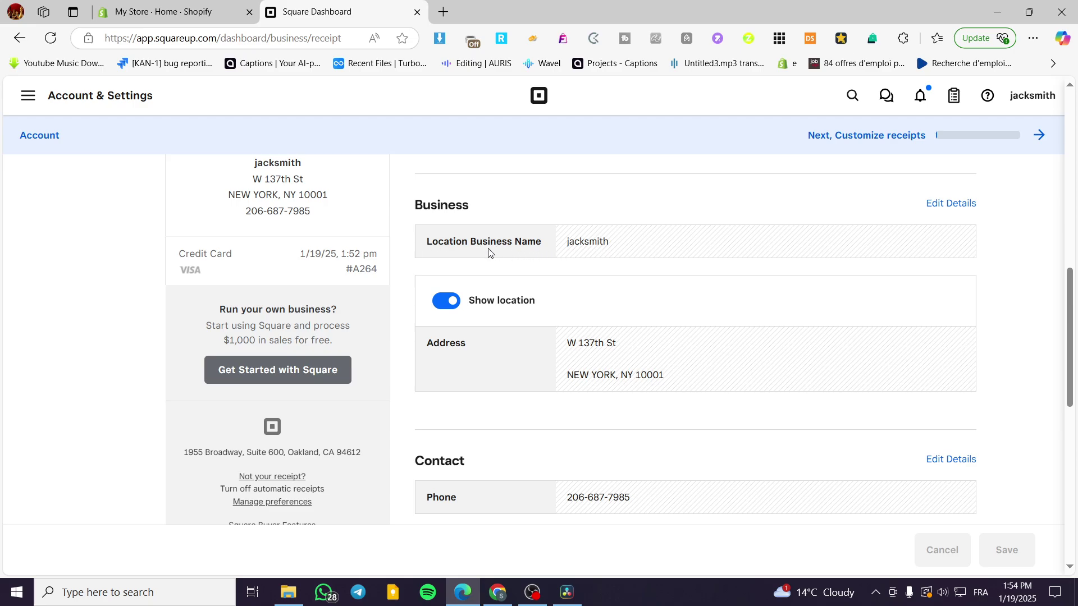
{"action": "left_click", "coordinate": [965, 203]}
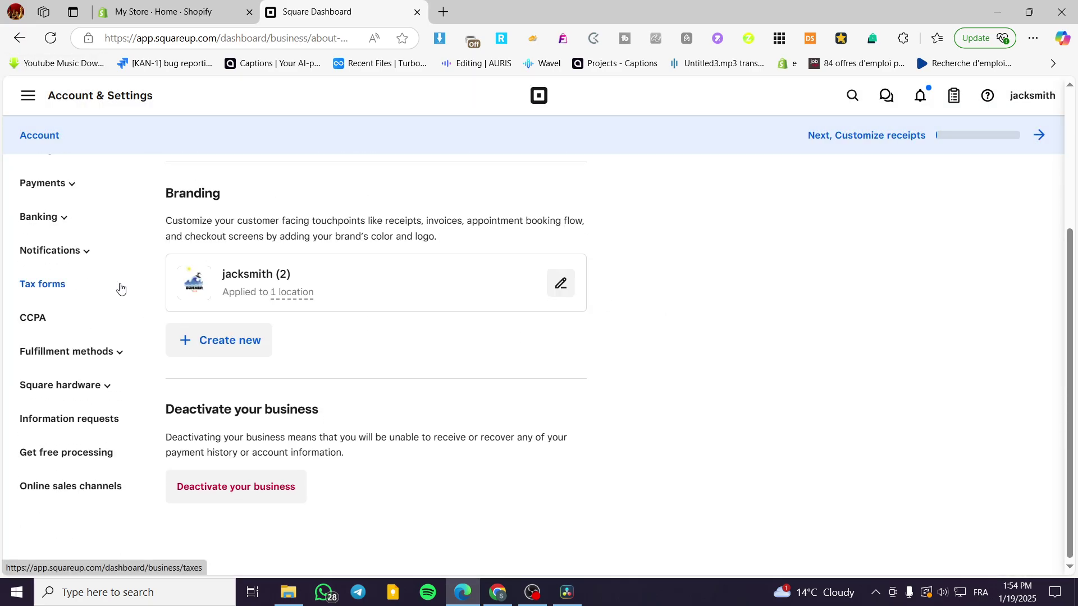
{"action": "left_click", "coordinate": [72, 190]}
{"action": "left_click", "coordinate": [34, 217]}
{"action": "scroll", "coordinate": [674, 357], "scroll_direction": "down", "scroll_amount": 2}
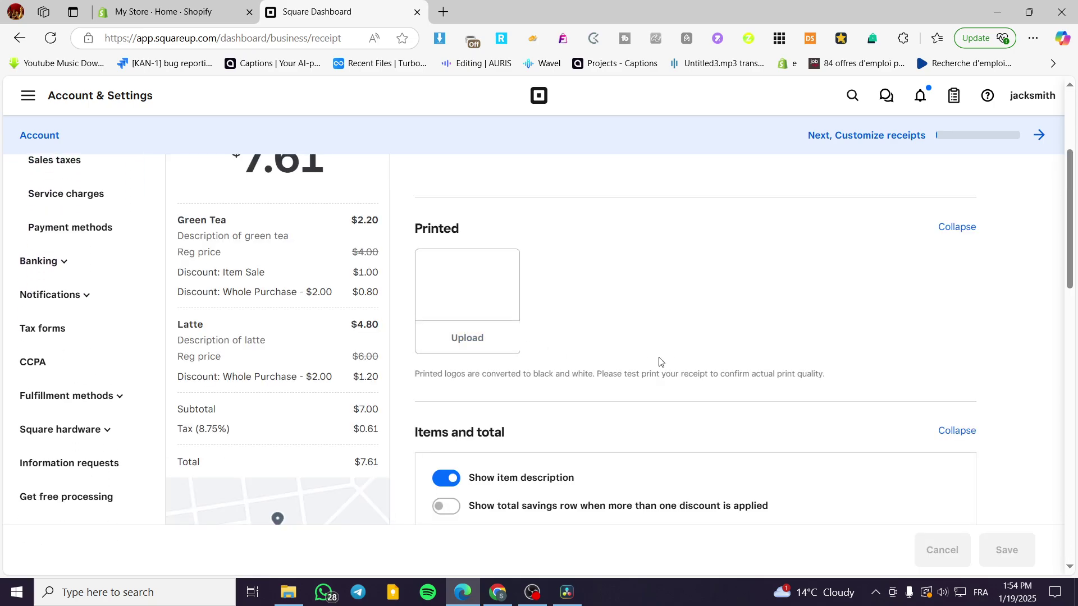
{"action": "scroll", "coordinate": [660, 362], "scroll_direction": "down", "scroll_amount": 8}
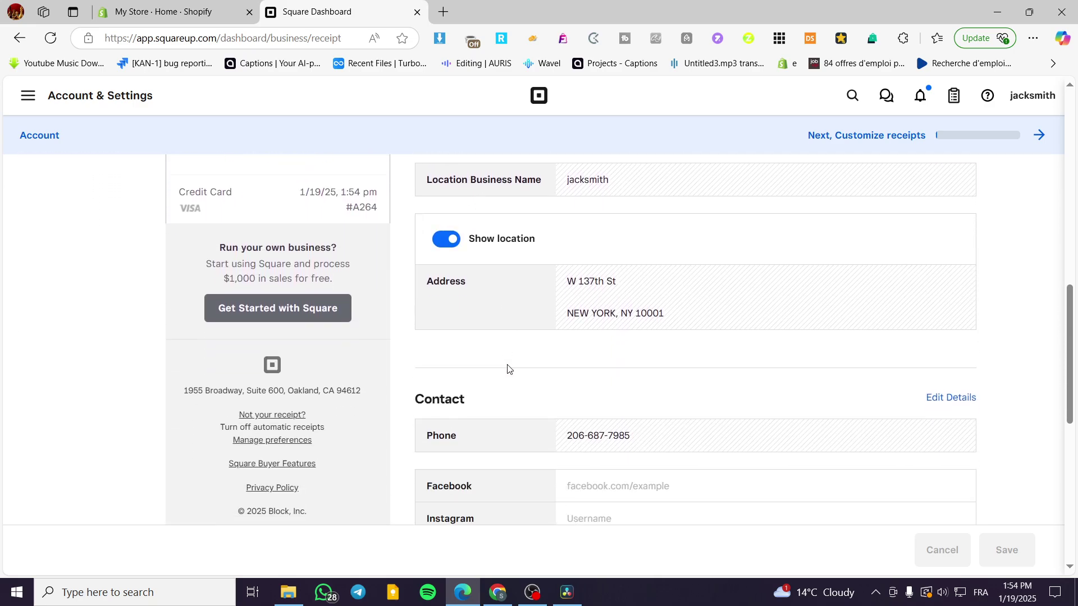
{"action": "scroll", "coordinate": [507, 369], "scroll_direction": "up", "scroll_amount": 1}
{"action": "mouse_move", "coordinate": [679, 381]}
{"action": "left_mouse_down"}
{"action": "mouse_move", "coordinate": [556, 349]}
{"action": "mouse_move", "coordinate": [590, 378]}
{"action": "mouse_move", "coordinate": [590, 346]}
{"action": "mouse_move", "coordinate": [681, 371]}
{"action": "left_mouse_up"}
{"action": "scroll", "coordinate": [701, 367], "scroll_direction": "down", "scroll_amount": 1}
{"action": "scroll", "coordinate": [702, 368], "scroll_direction": "down", "scroll_amount": 1}
{"action": "left_click", "coordinate": [702, 368]}
{"action": "scroll", "coordinate": [573, 376], "scroll_direction": "down", "scroll_amount": 1}
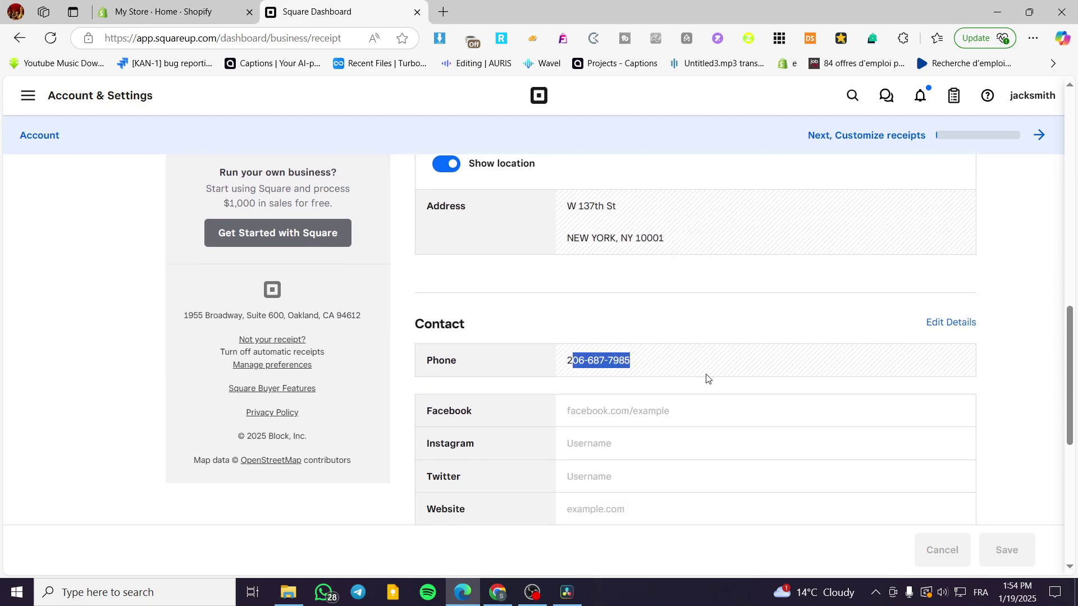
{"action": "scroll", "coordinate": [630, 405], "scroll_direction": "down", "scroll_amount": 1}
{"action": "left_click", "coordinate": [621, 333]}
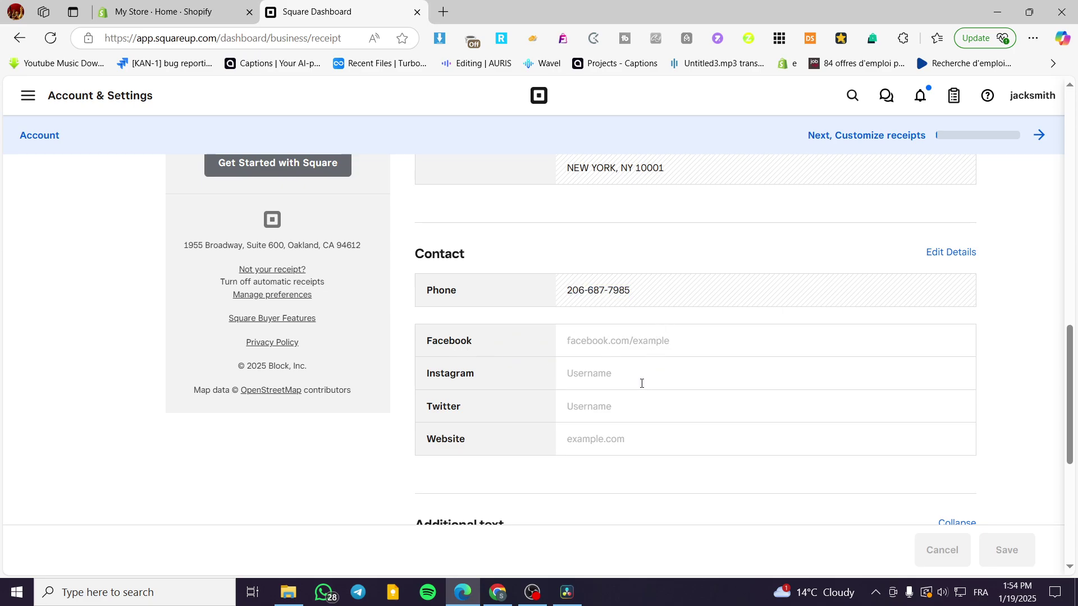
{"action": "scroll", "coordinate": [264, 393], "scroll_direction": "up", "scroll_amount": 3}
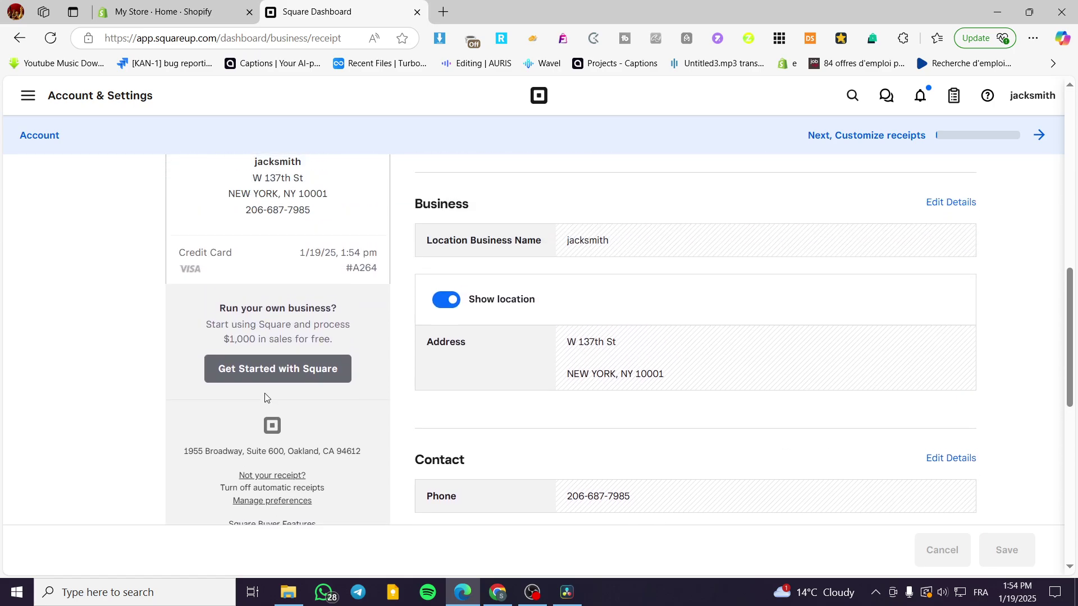
{"action": "scroll", "coordinate": [622, 461], "scroll_direction": "down", "scroll_amount": 2}
{"action": "left_click", "coordinate": [623, 449]}
{"action": "type", "text": "d"}
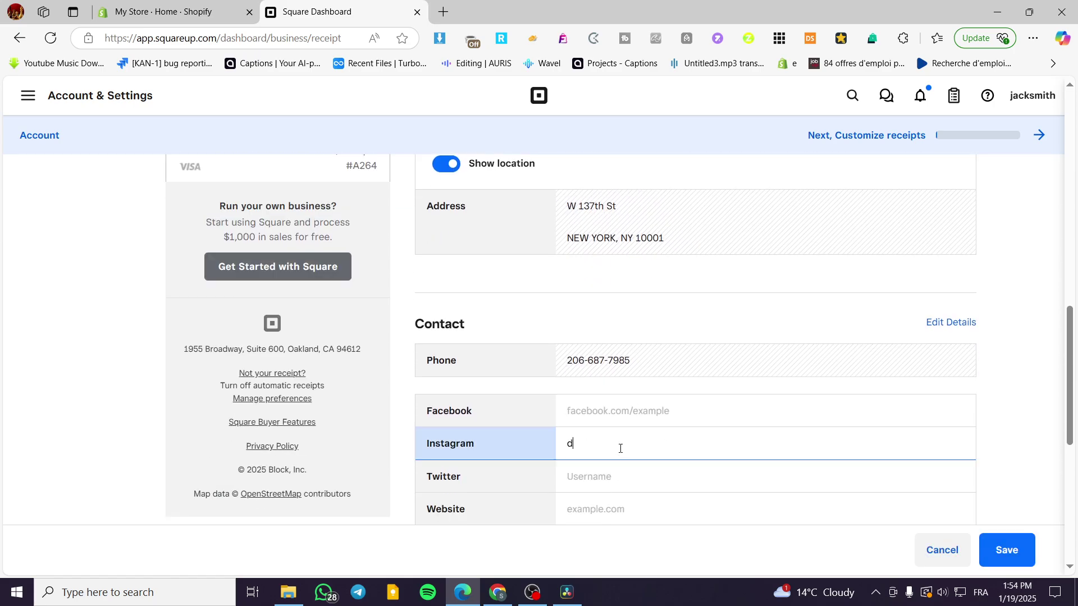
{"action": "type", "text": "adada"}
{"action": "scroll", "coordinate": [279, 431], "scroll_direction": "up", "scroll_amount": 2}
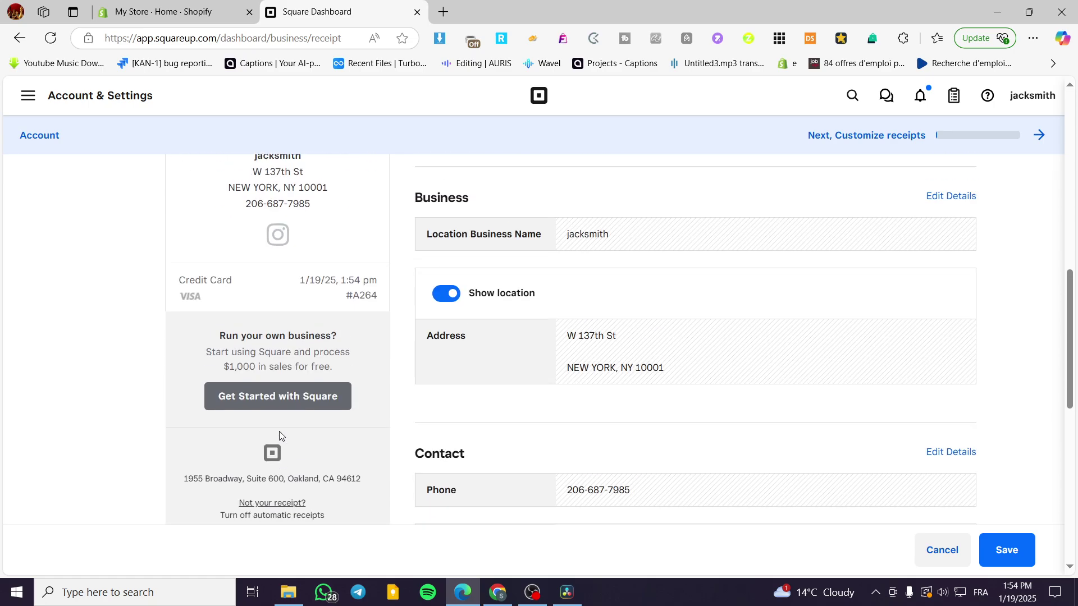
{"action": "scroll", "coordinate": [276, 337], "scroll_direction": "up", "scroll_amount": 1}
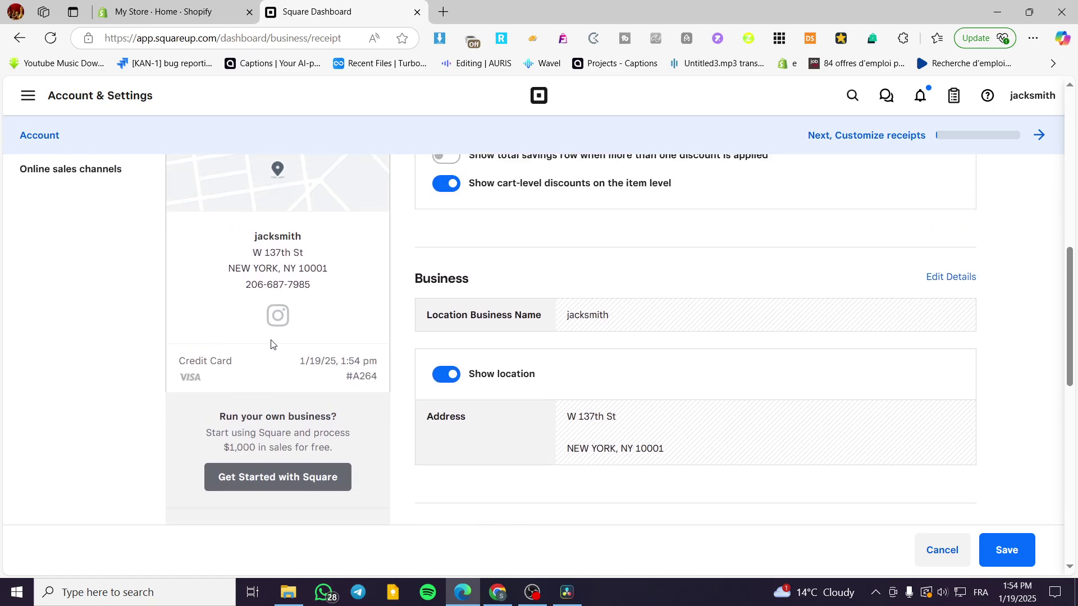
{"action": "scroll", "coordinate": [271, 341], "scroll_direction": "down", "scroll_amount": 2}
{"action": "scroll", "coordinate": [611, 460], "scroll_direction": "down", "scroll_amount": 5}
{"action": "double_click", "coordinate": [626, 291]}
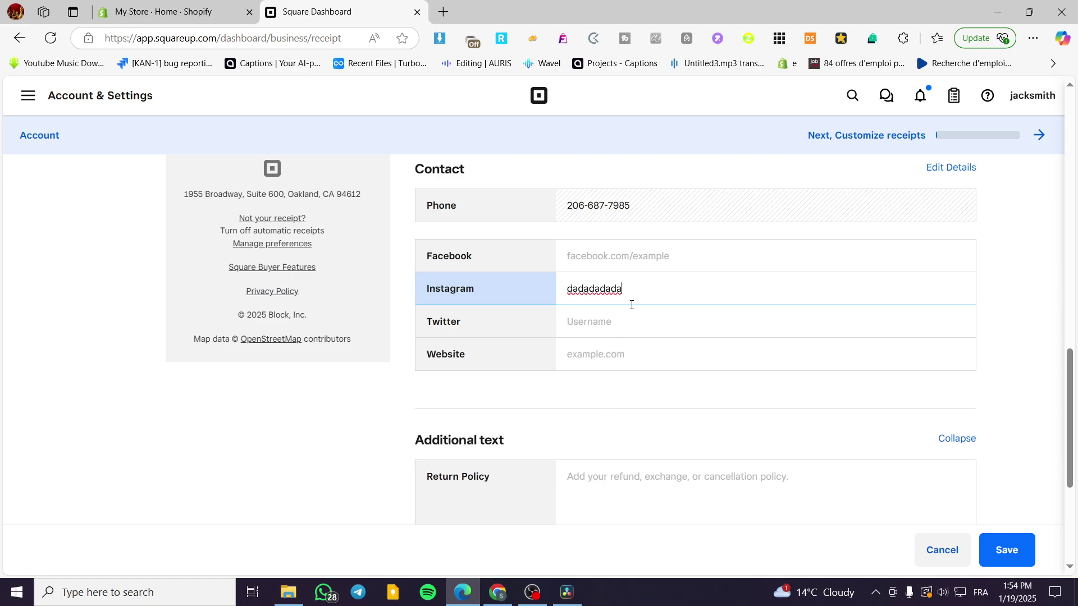
{"action": "scroll", "coordinate": [259, 483], "scroll_direction": "up", "scroll_amount": 7}
{"action": "scroll", "coordinate": [259, 483], "scroll_direction": "up", "scroll_amount": 5}
{"action": "scroll", "coordinate": [267, 472], "scroll_direction": "down", "scroll_amount": 12}
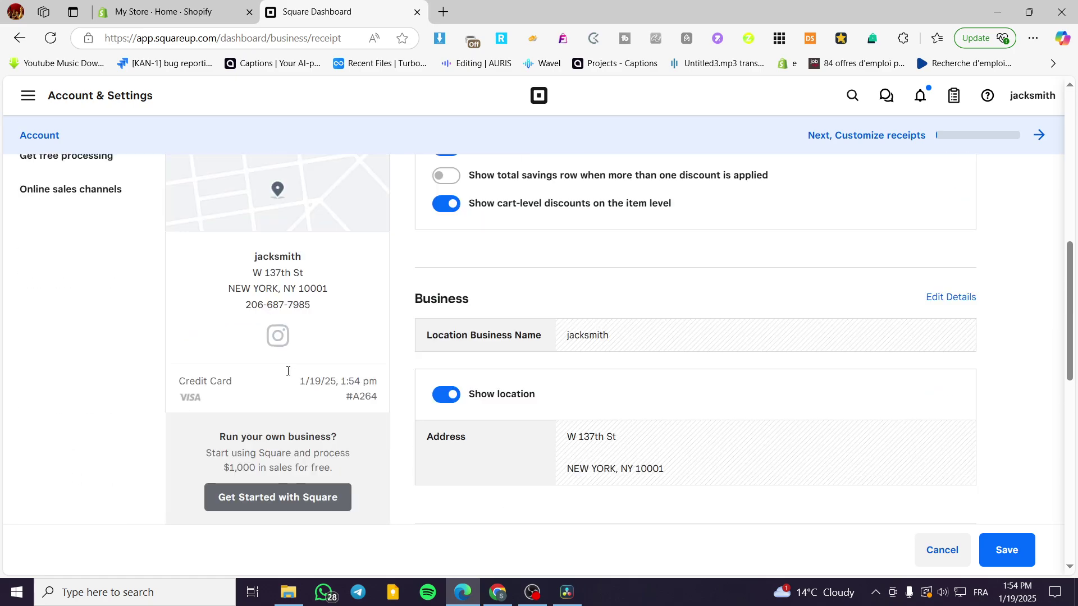
{"action": "scroll", "coordinate": [286, 368], "scroll_direction": "up", "scroll_amount": 11}
{"action": "scroll", "coordinate": [287, 417], "scroll_direction": "up", "scroll_amount": 5}
{"action": "scroll", "coordinate": [277, 418], "scroll_direction": "down", "scroll_amount": 14}
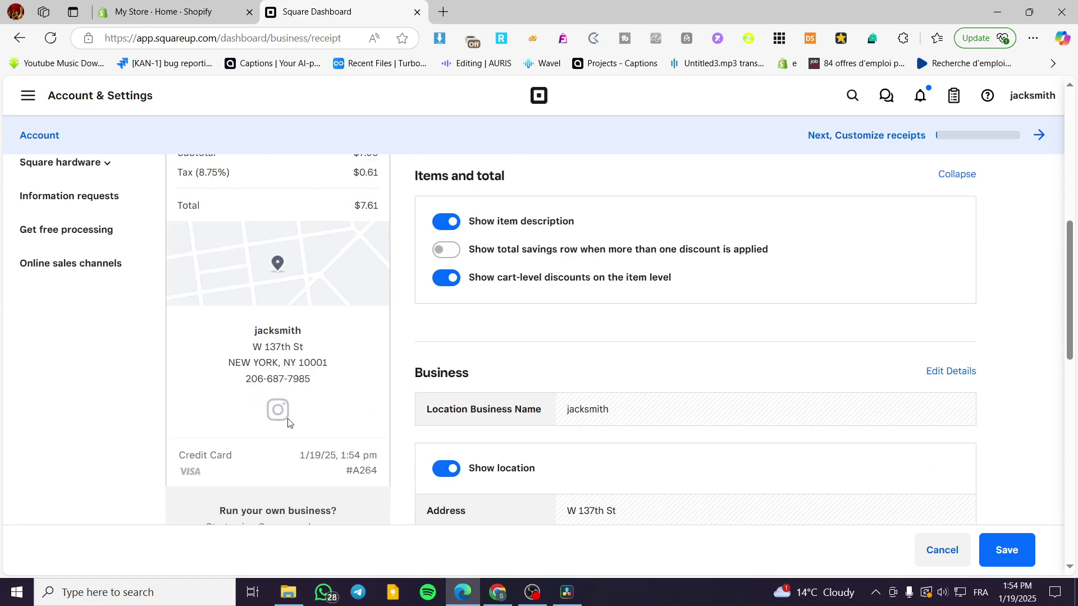
{"action": "left_click_drag", "start_coordinate": [642, 243], "coordinate": [539, 234]}
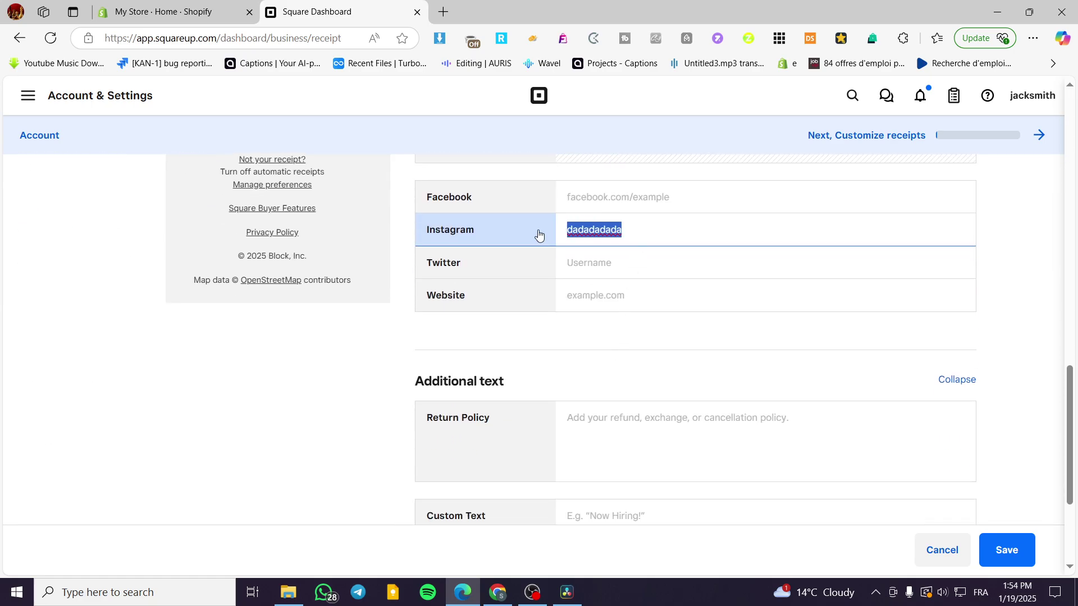
{"action": "key", "text": "BackSpace"}
{"action": "scroll", "coordinate": [522, 414], "scroll_direction": "down", "scroll_amount": 3}
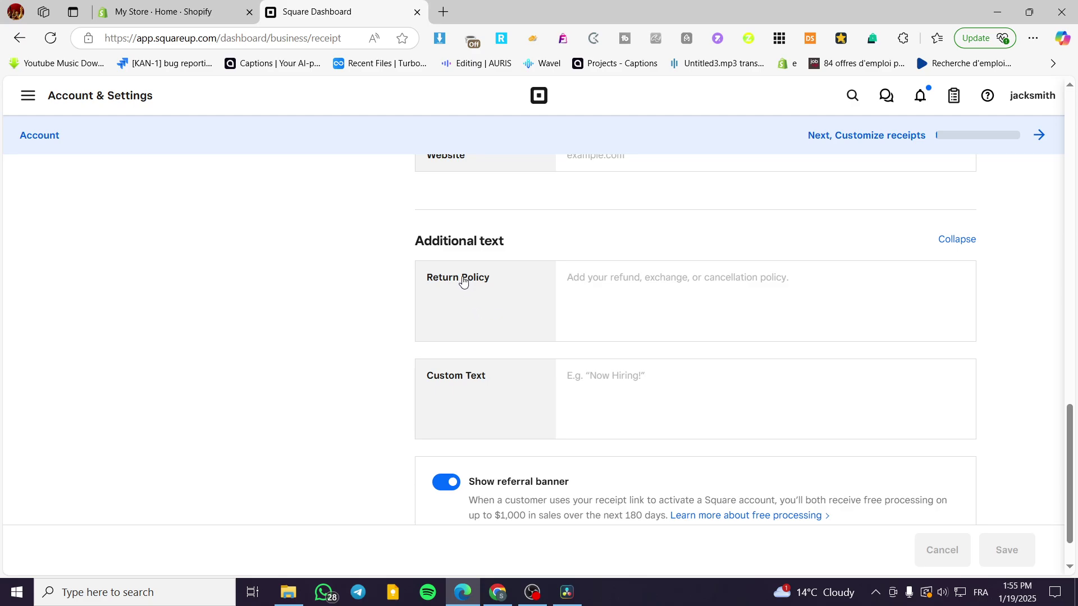
{"action": "scroll", "coordinate": [618, 351], "scroll_direction": "down", "scroll_amount": 1}
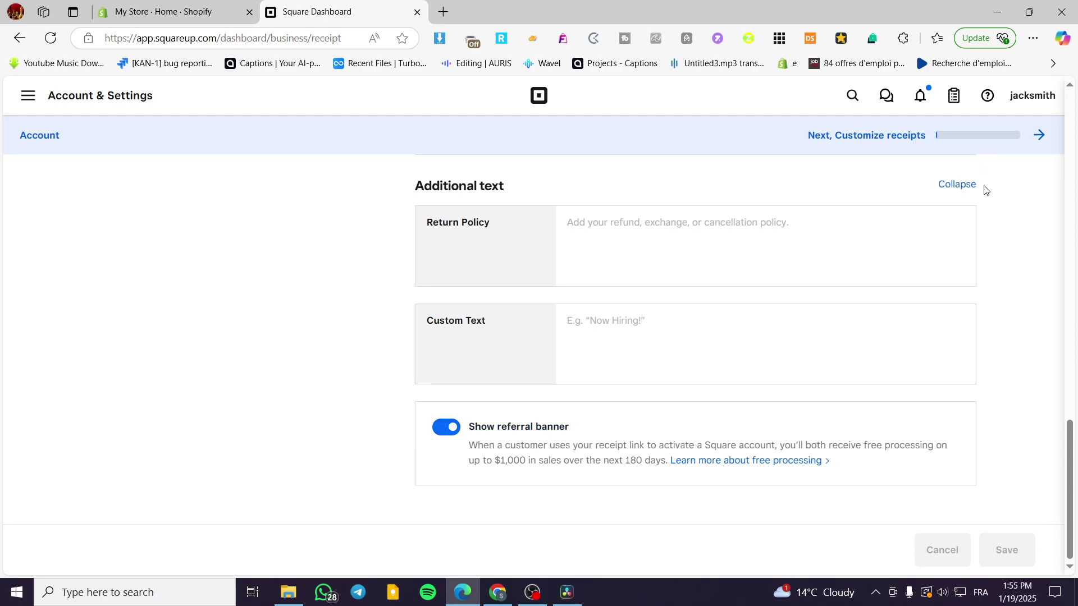
{"action": "scroll", "coordinate": [818, 462], "scroll_direction": "up", "scroll_amount": 20}
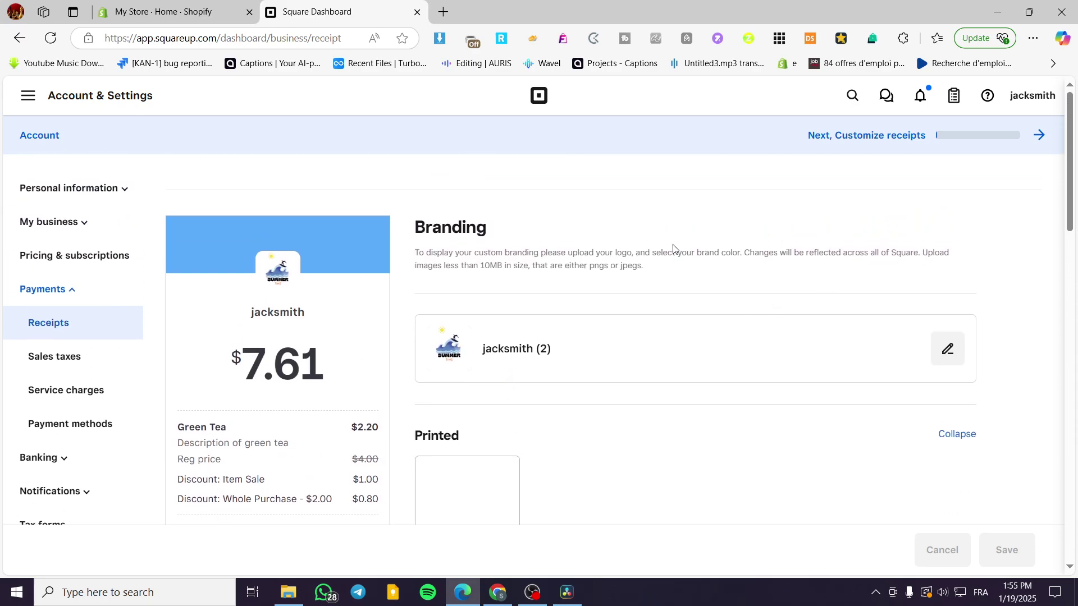